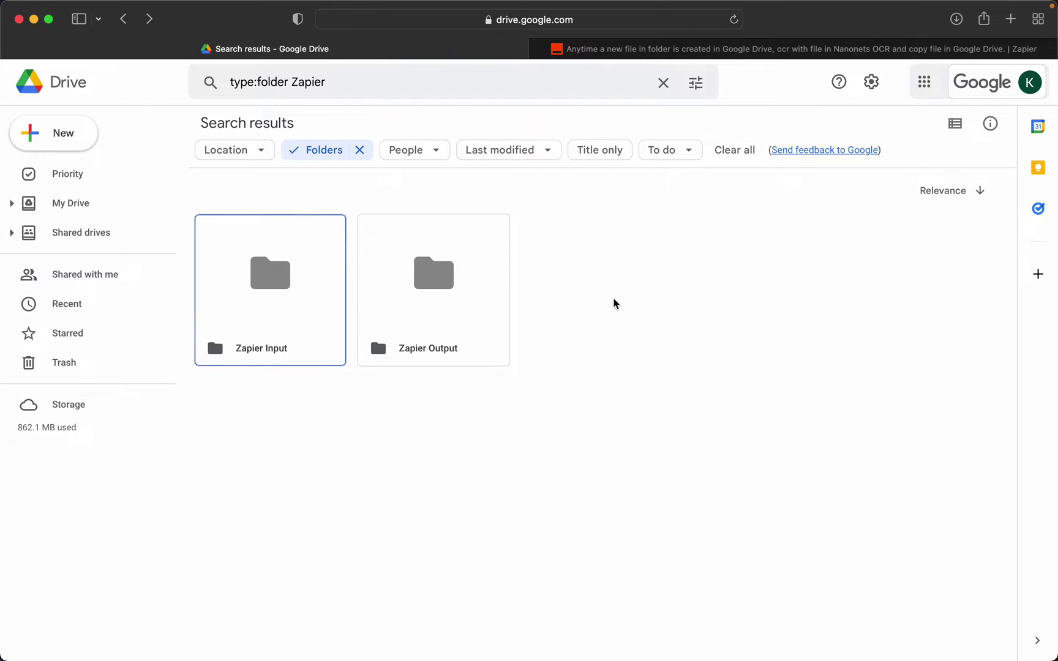
# - Switch to Zapier's 'Rename PDF File Based on Content' template page
pyautogui.click(734, 58)
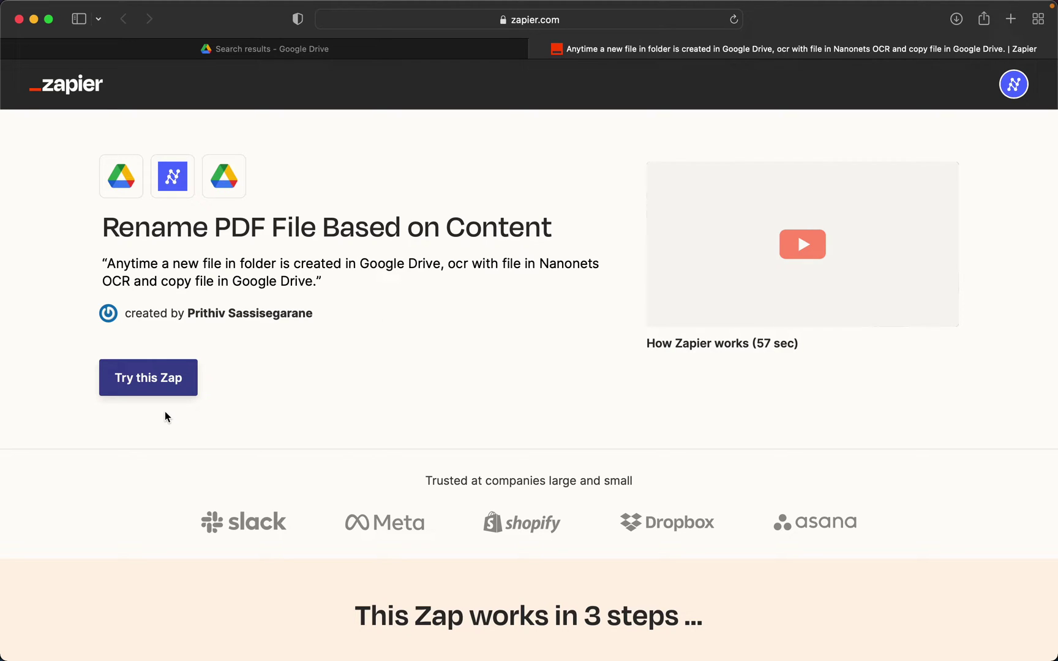
# - Open the template in the Zap editor with 'Try this Zap'
pyautogui.click(164, 379)
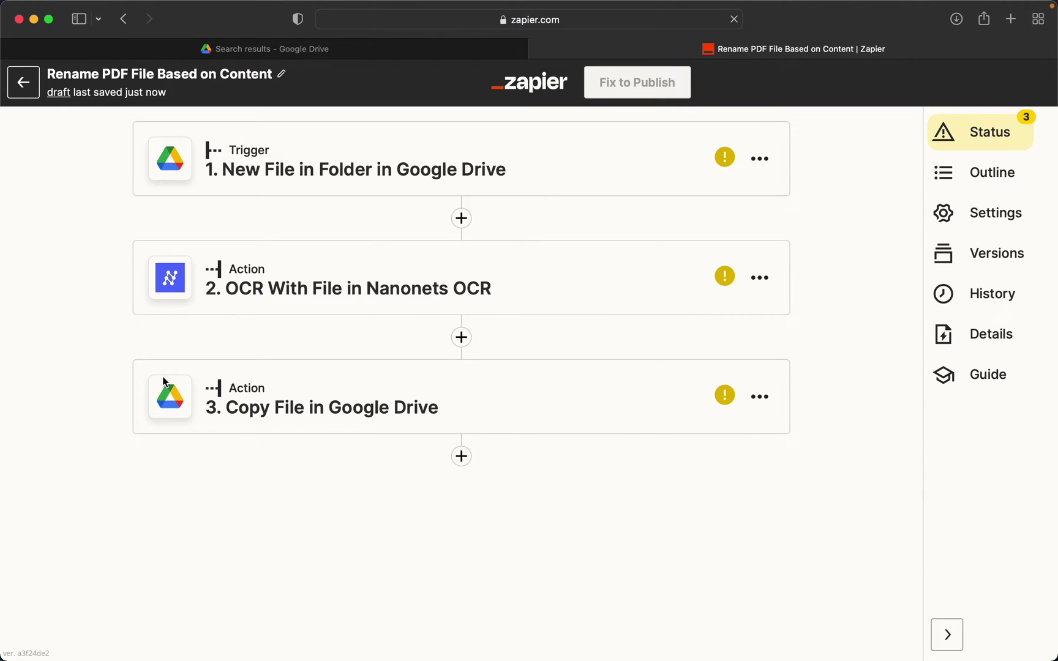
# - Connect the personal Google Drive account to the trigger
pyautogui.click(402, 163)
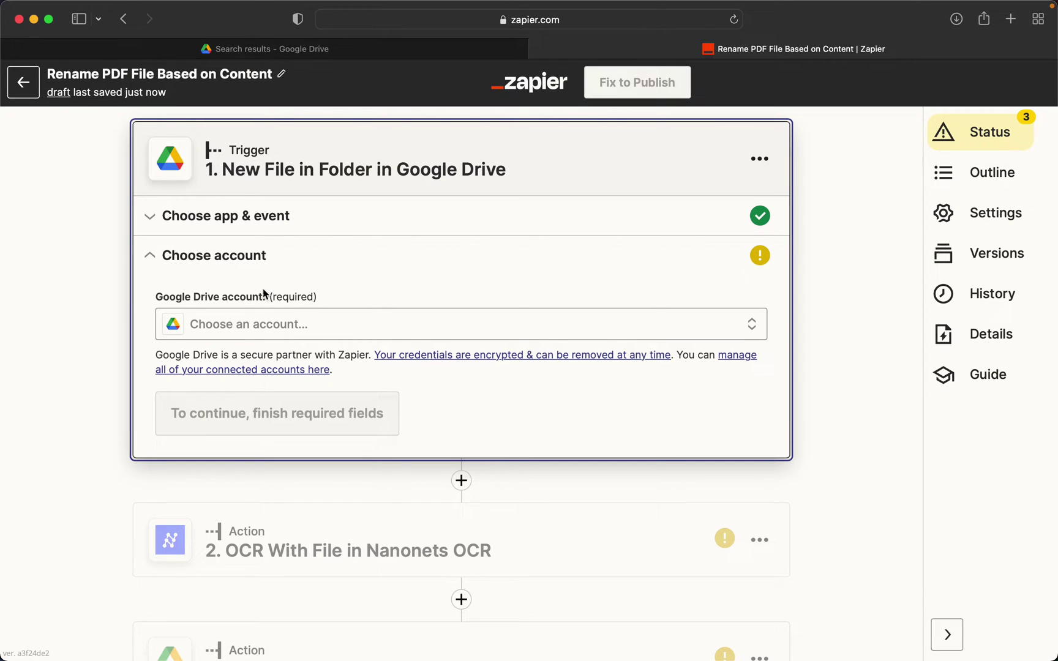
pyautogui.click(281, 328)
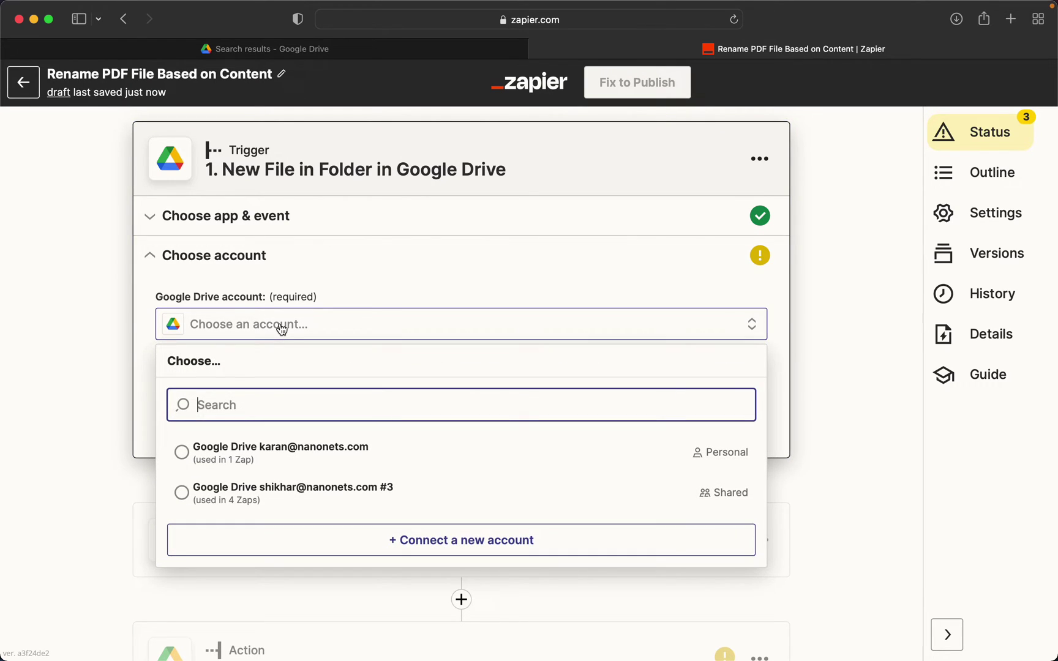
pyautogui.click(282, 462)
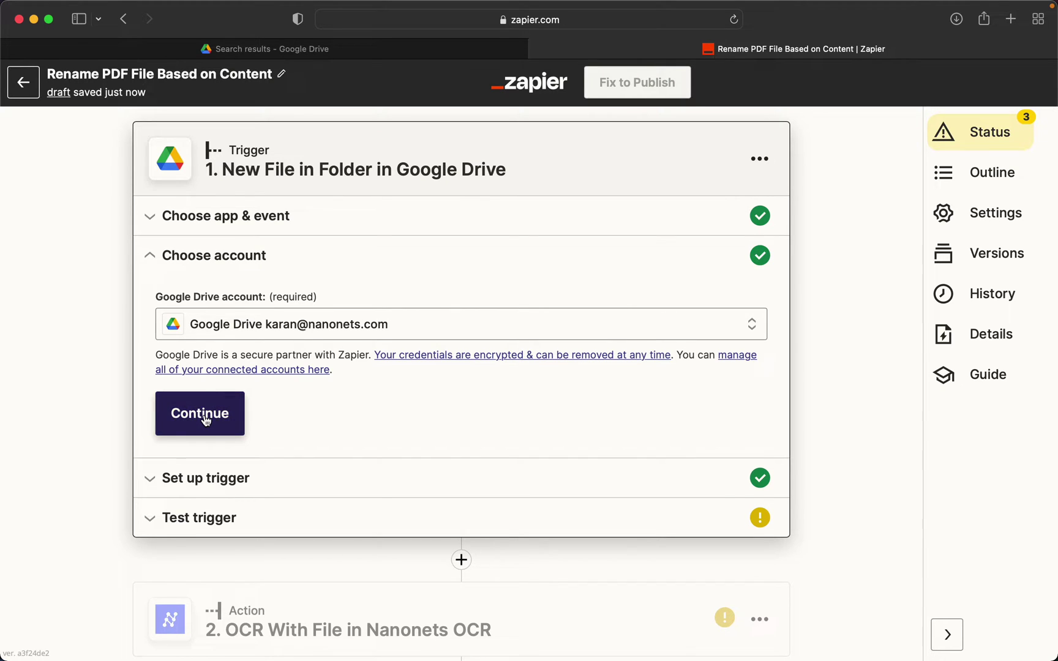
pyautogui.click(206, 421)
# - Watch My Google Drive's Zapier Input folder and test the trigger, finding invoice-sample.pdf
pyautogui.click(330, 377)
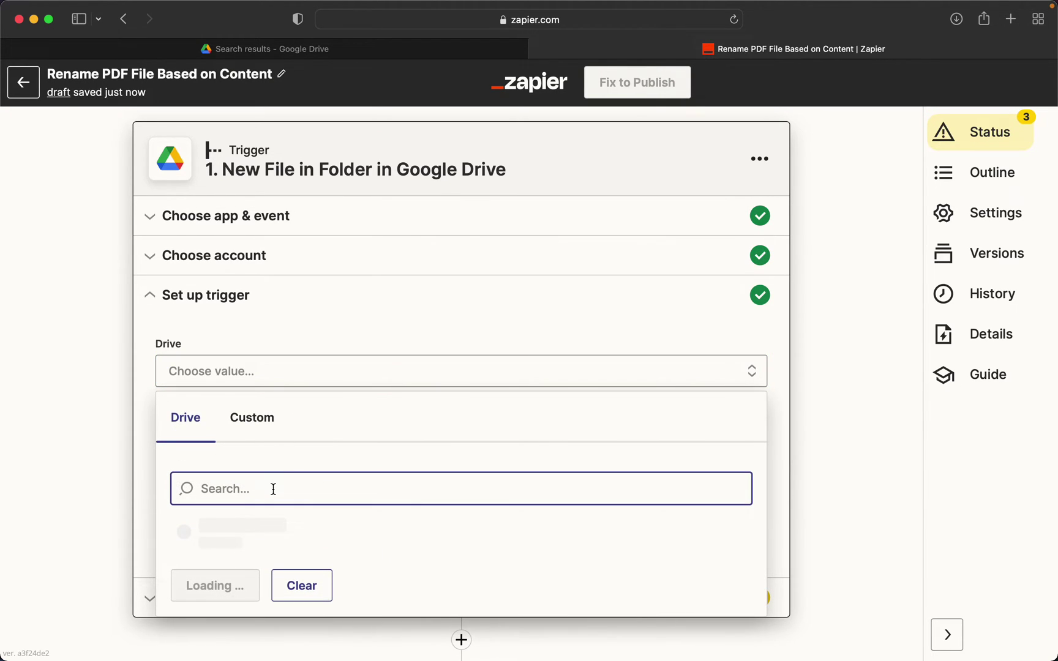
pyautogui.click(275, 528)
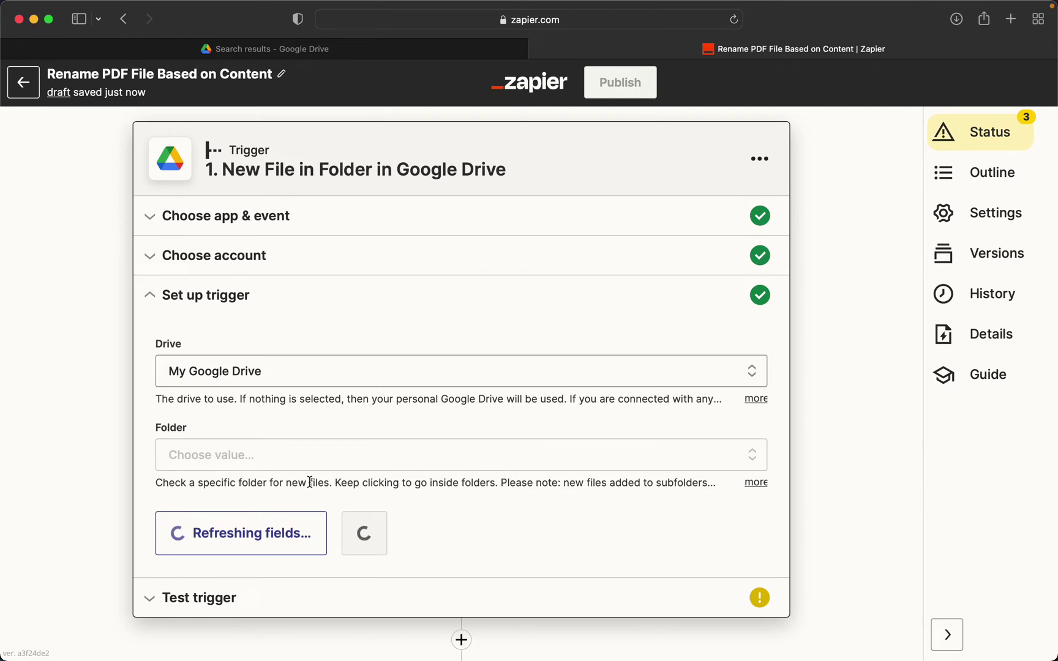
pyautogui.click(341, 408)
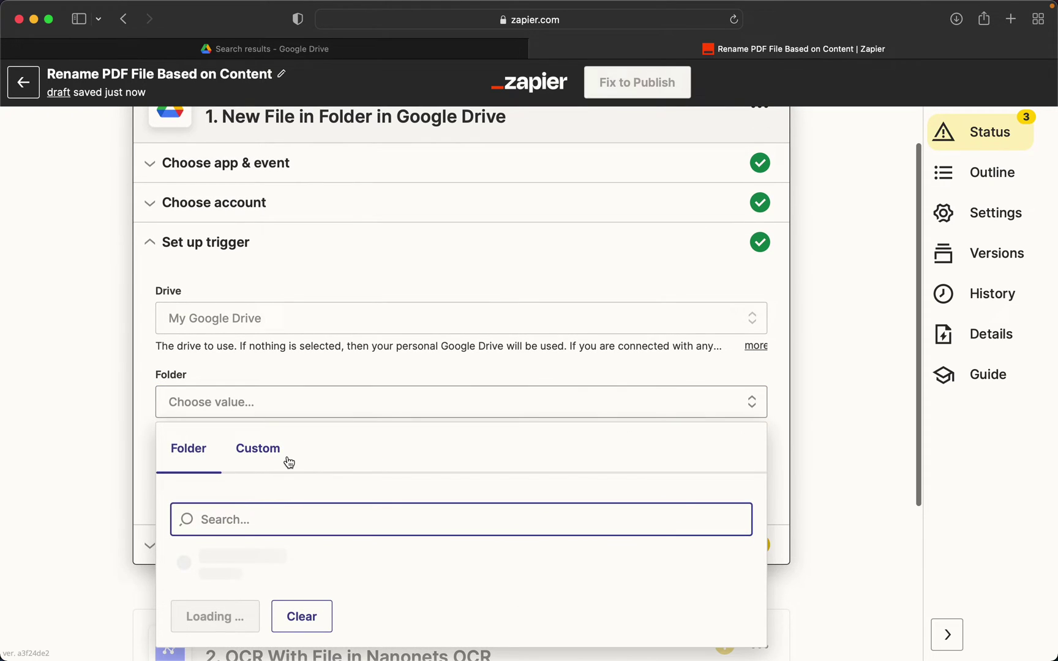
pyautogui.scroll(-2, 295, 493)
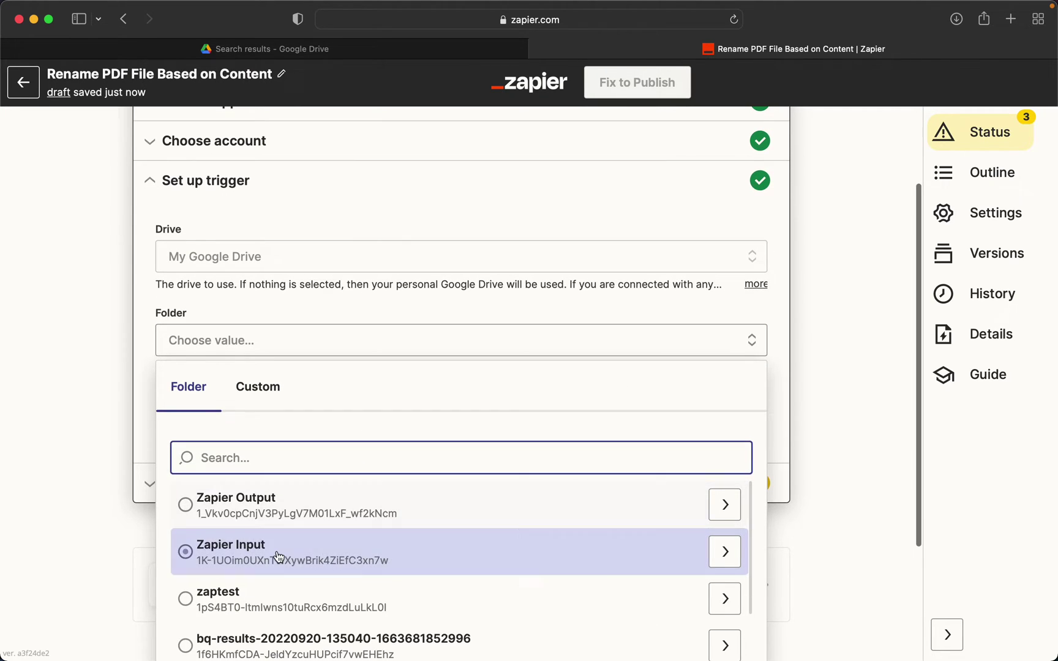
pyautogui.click(279, 554)
pyautogui.scroll(-1, 277, 533)
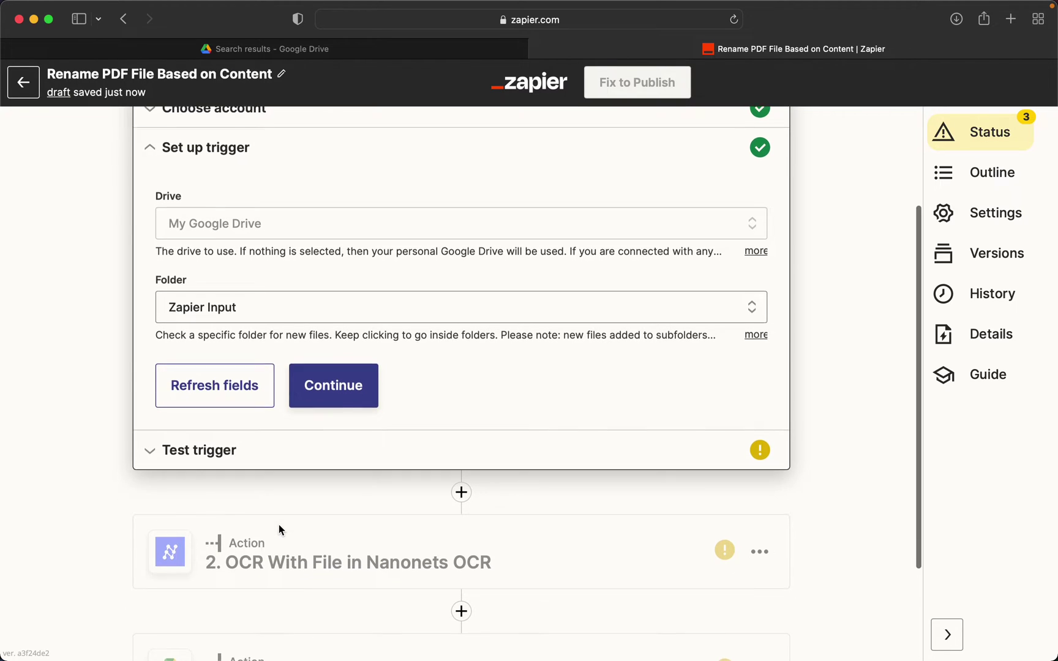
pyautogui.click(331, 391)
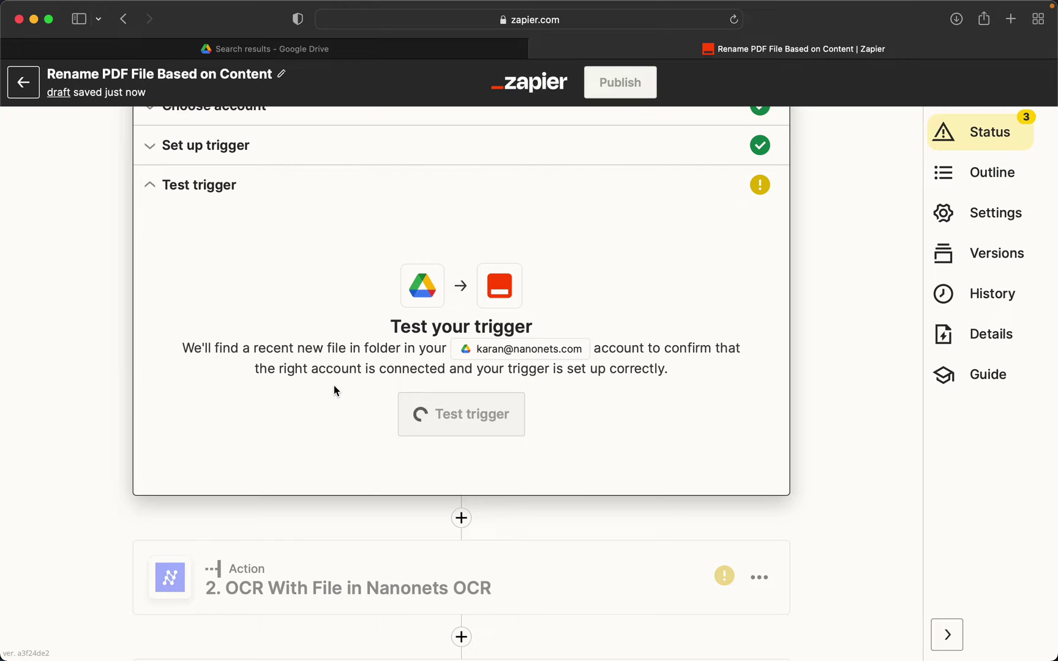
pyautogui.click(456, 412)
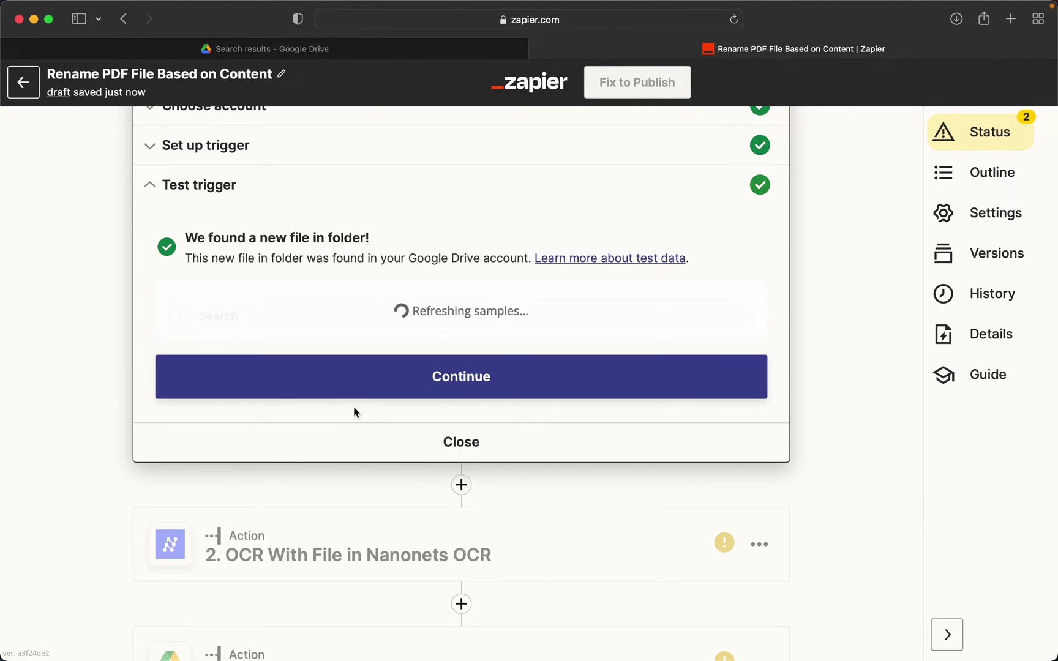
pyautogui.scroll(-4, 355, 412)
pyautogui.scroll(2, 355, 413)
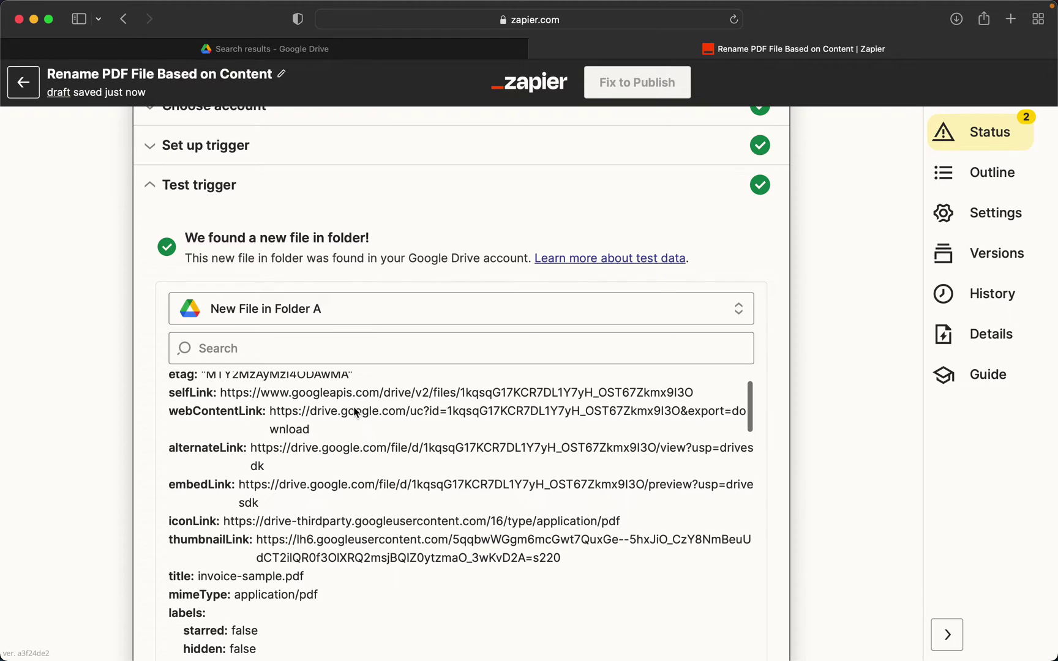
# - Open the Zapier Input folder and preview invoice-sample.pdf (Amount Due $4,170), then close it
pyautogui.click(428, 49)
pyautogui.click(282, 290)
pyautogui.doubleClick(283, 292)
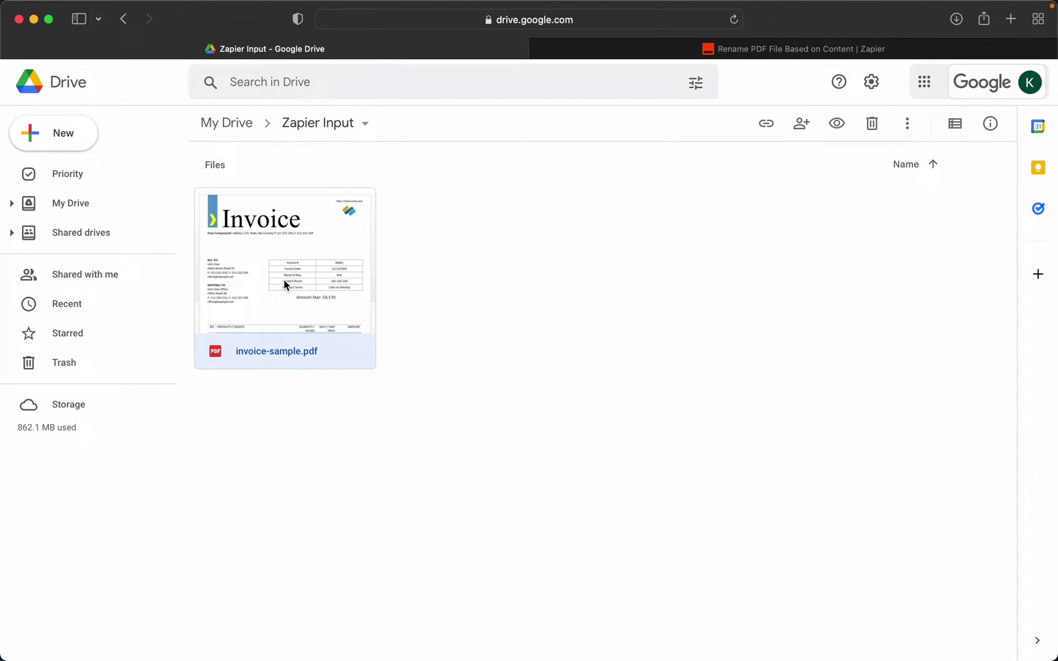
pyautogui.doubleClick(285, 284)
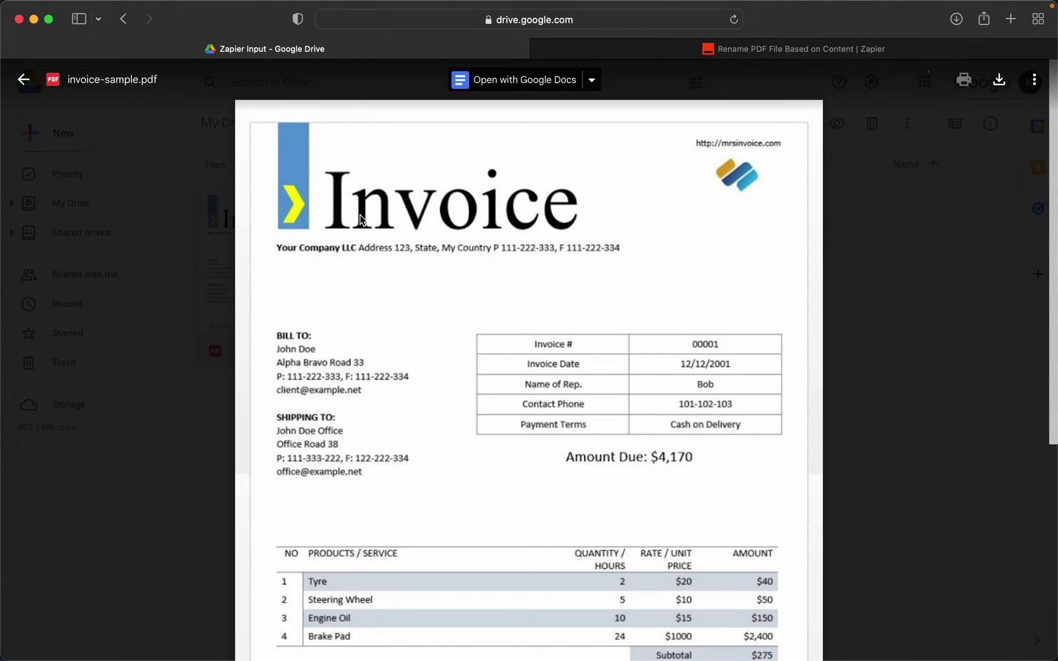
pyautogui.scroll(-3, 569, 224)
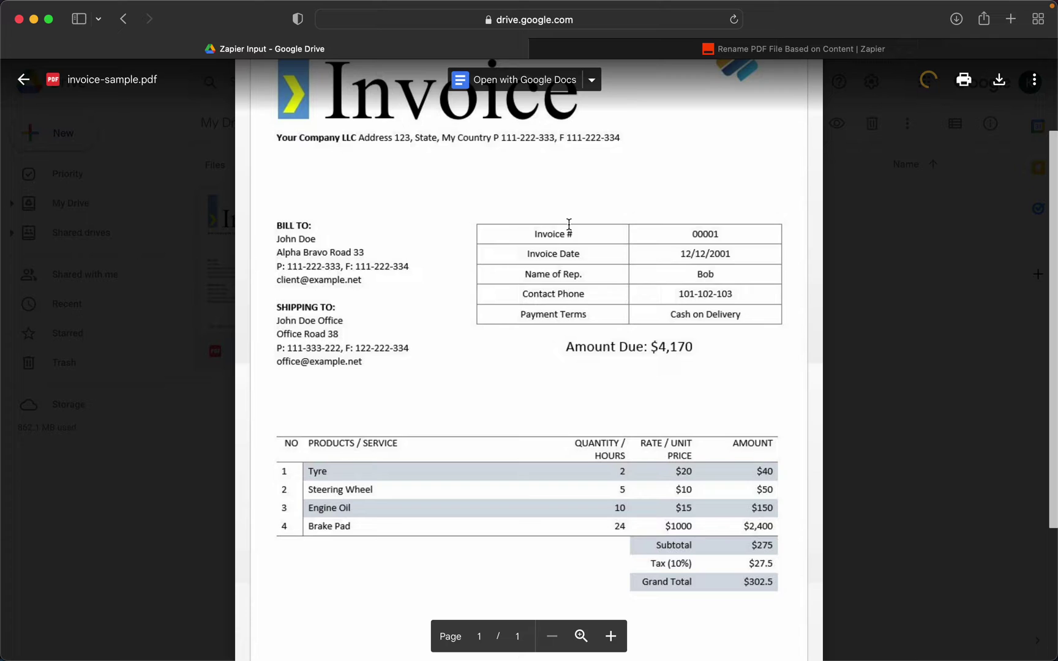
pyautogui.scroll(-3, 568, 224)
pyautogui.scroll(5, 568, 224)
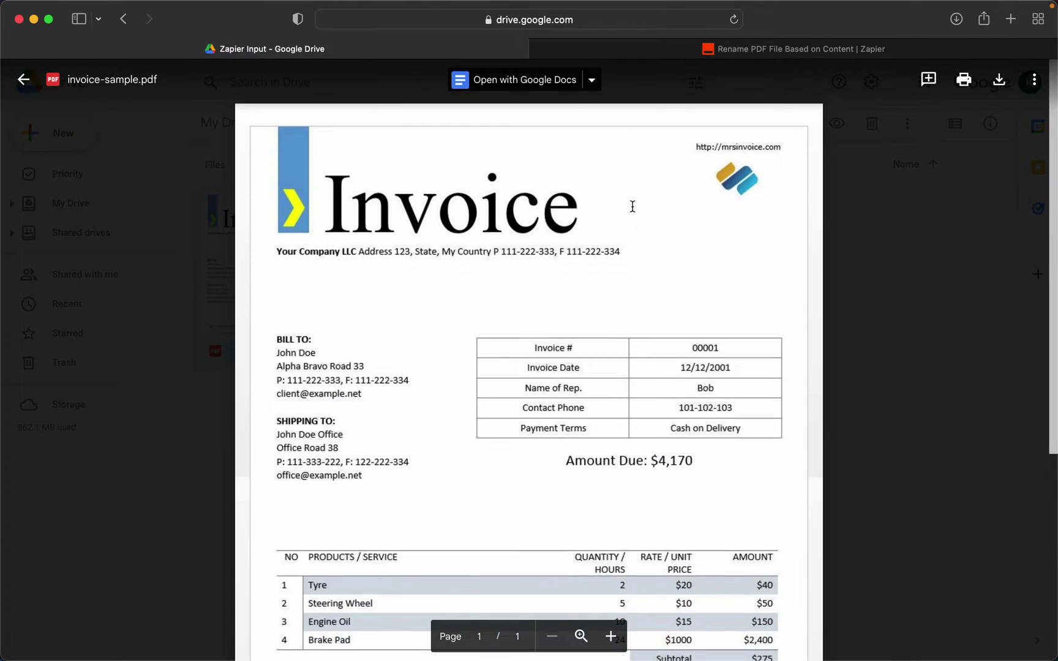
pyautogui.click(928, 226)
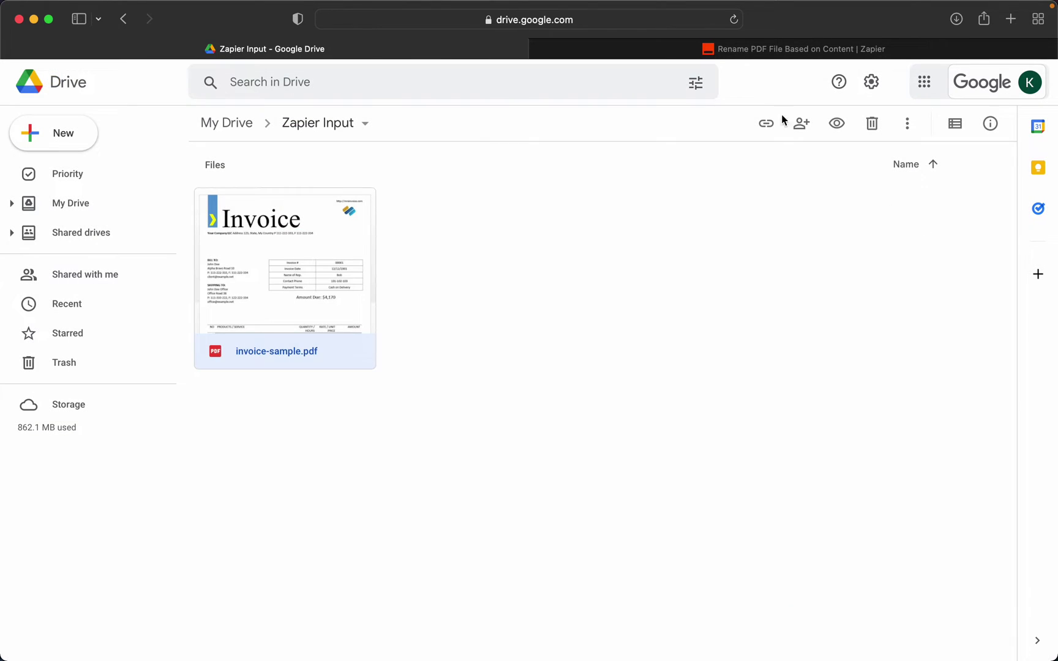
# - Accept the trigger test file and continue to the Nanonets OCR step
pyautogui.click(724, 49)
pyautogui.scroll(-6, 468, 367)
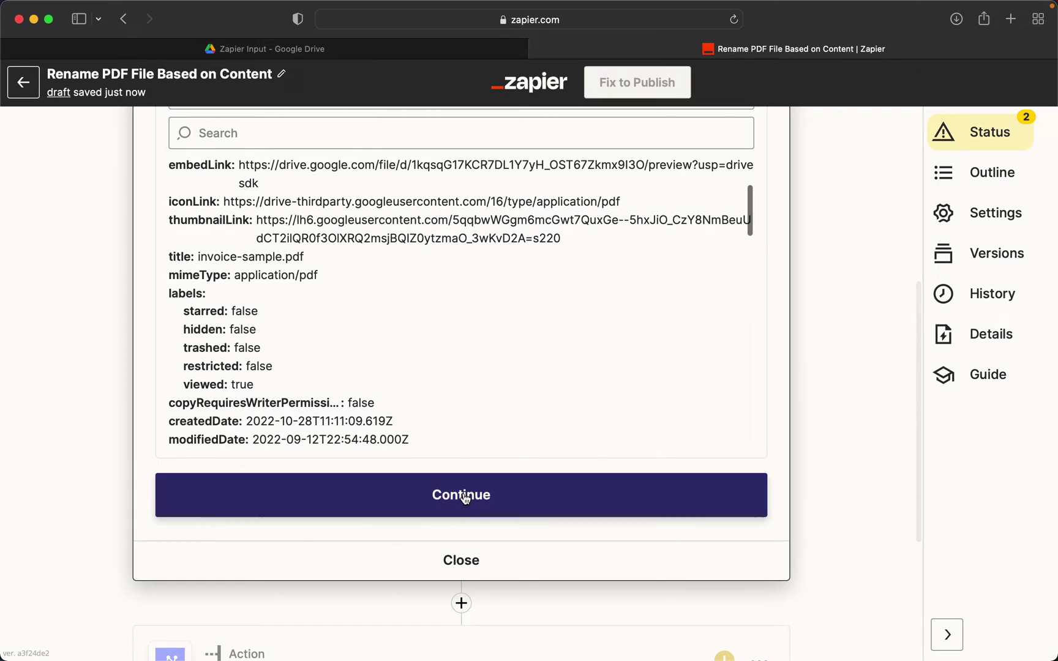
pyautogui.click(465, 496)
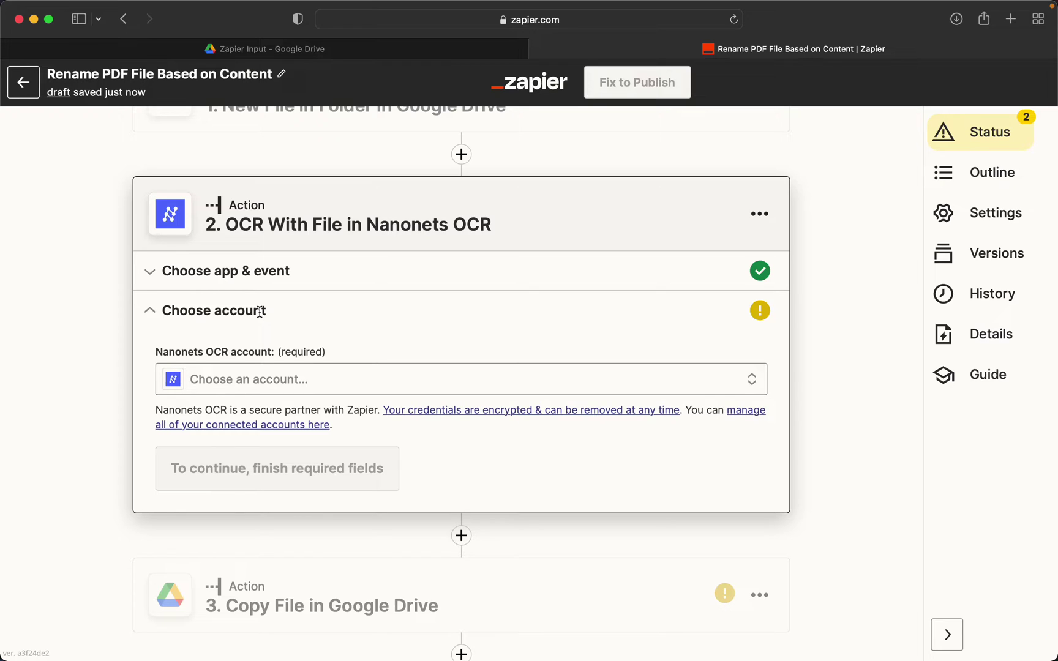
# - Start connecting a new Nanonets OCR account and copy the API keys page link
pyautogui.click(419, 384)
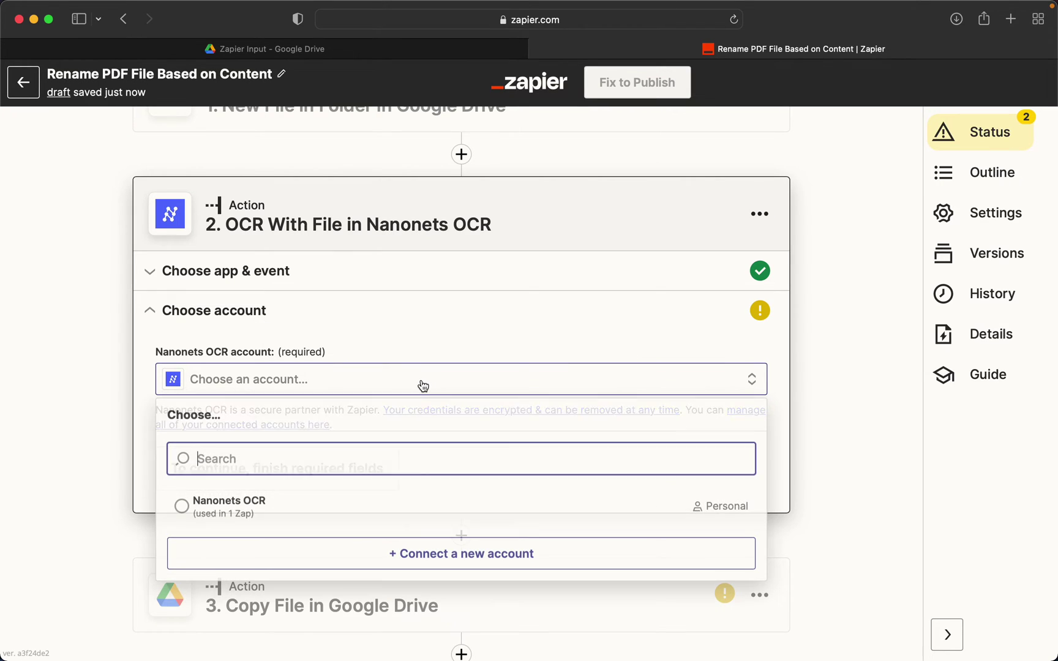
pyautogui.click(449, 560)
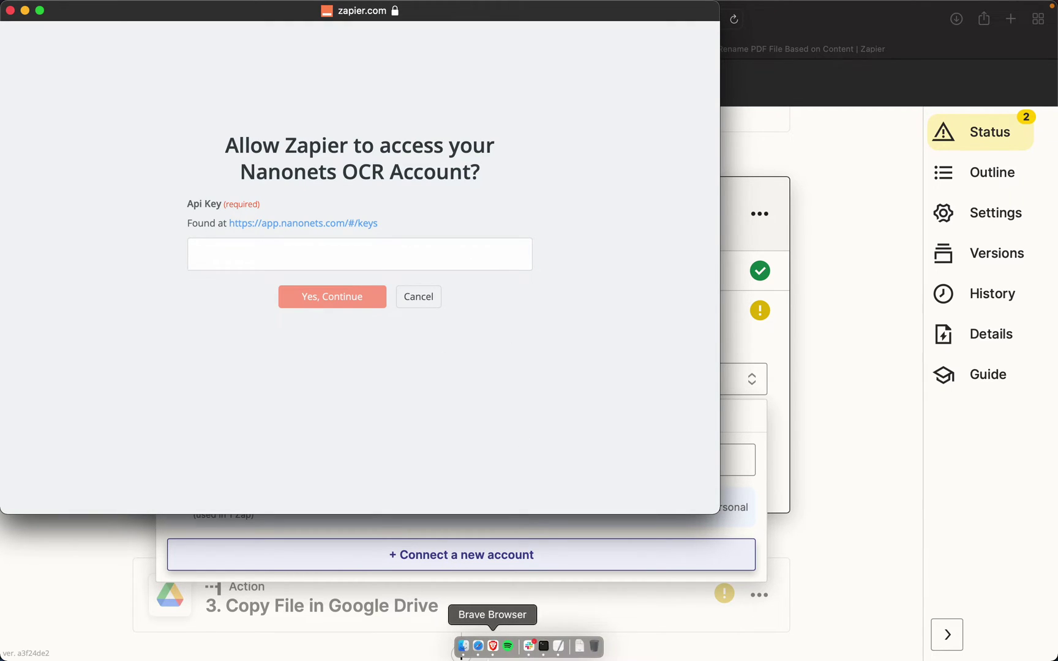
pyautogui.rightClick(313, 224)
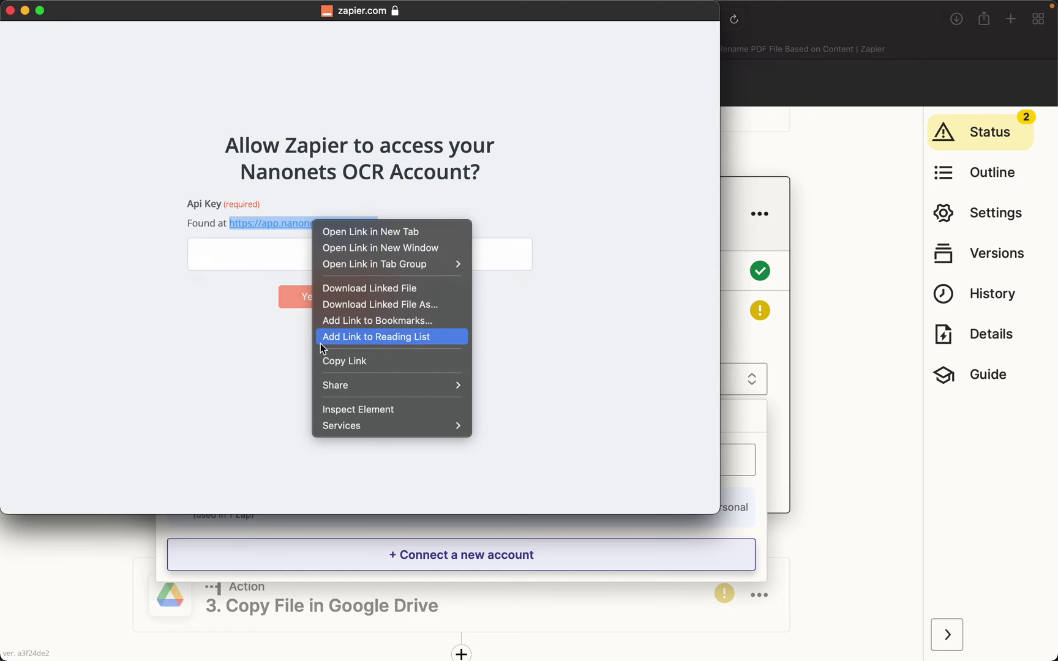
pyautogui.click(335, 363)
# - Log in to Nanonets with Google and copy API KEY 0 from the API Keys page
pyautogui.moveTo(465, 655)
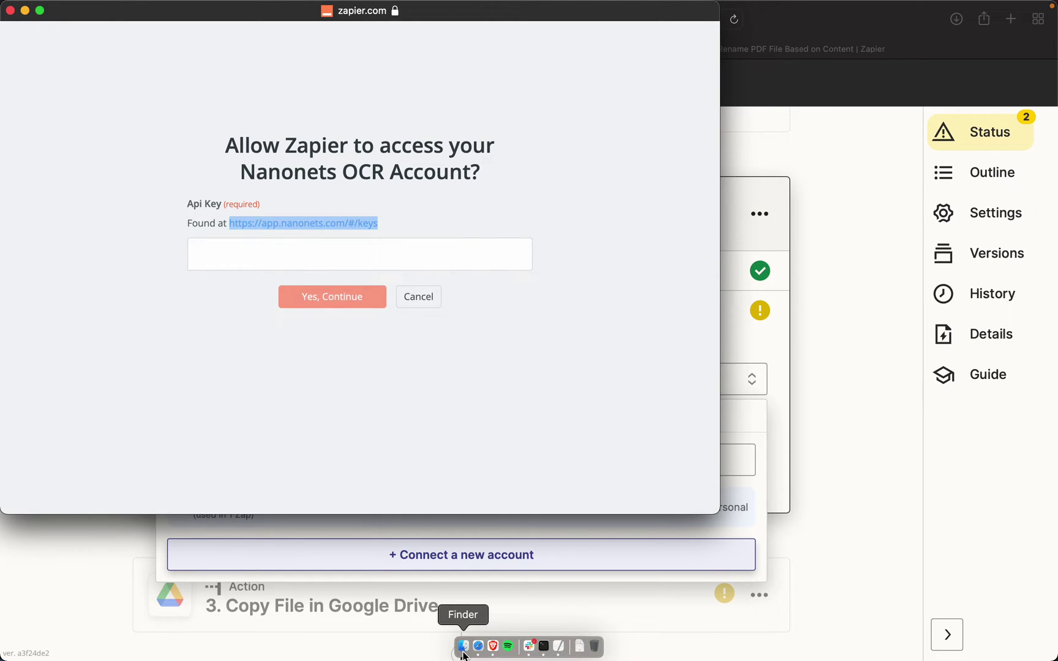
pyautogui.click(493, 650)
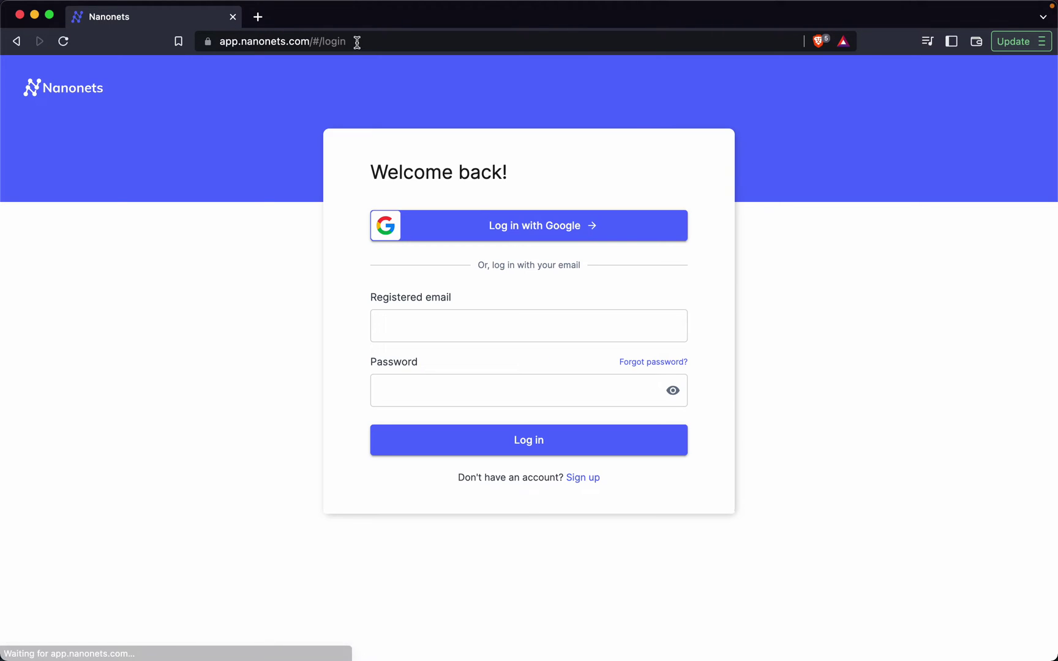
pyautogui.click(567, 226)
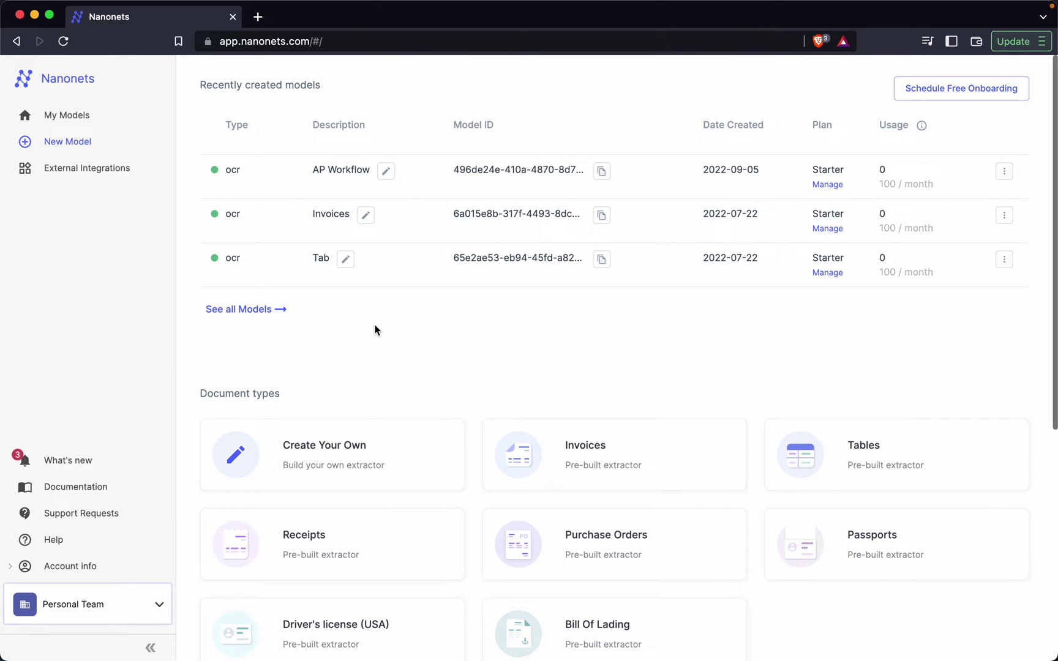
pyautogui.click(88, 566)
pyautogui.scroll(-2, 89, 570)
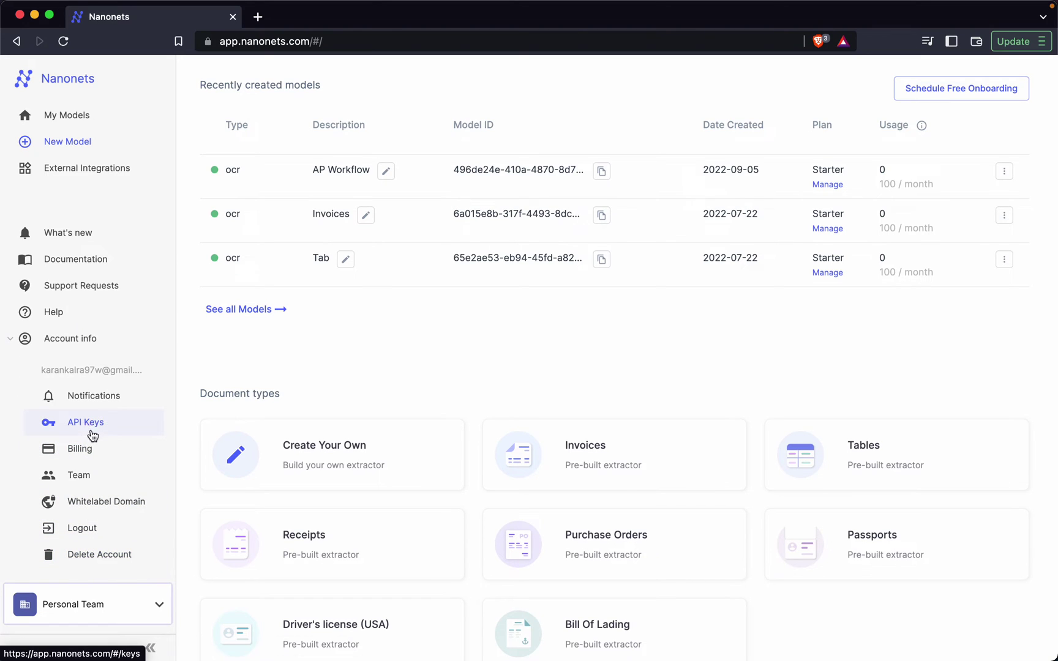
pyautogui.click(92, 424)
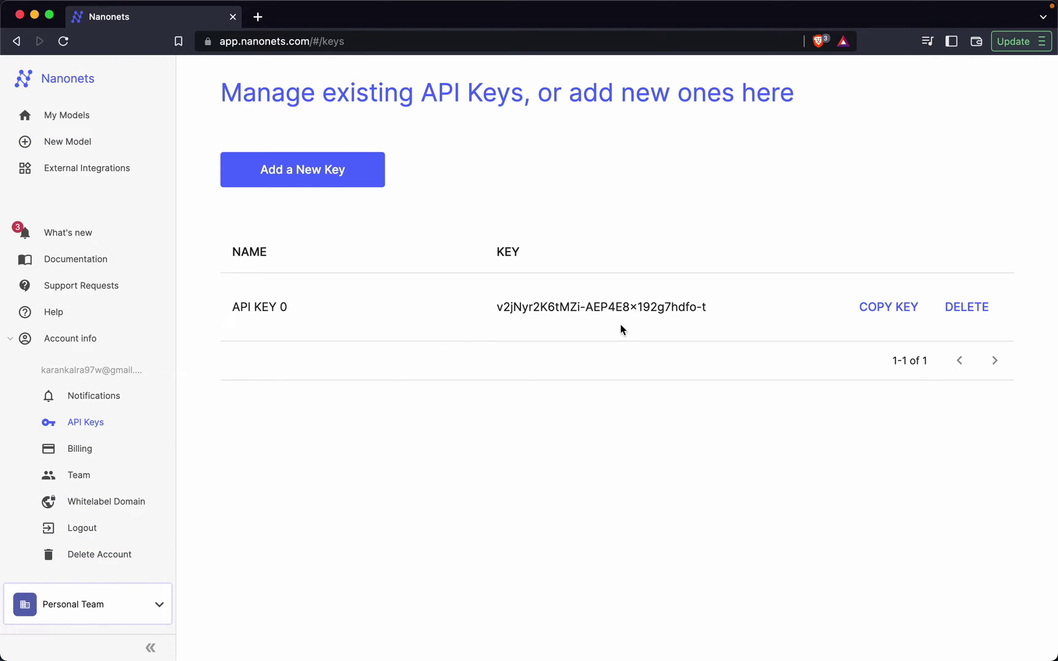
pyautogui.click(867, 312)
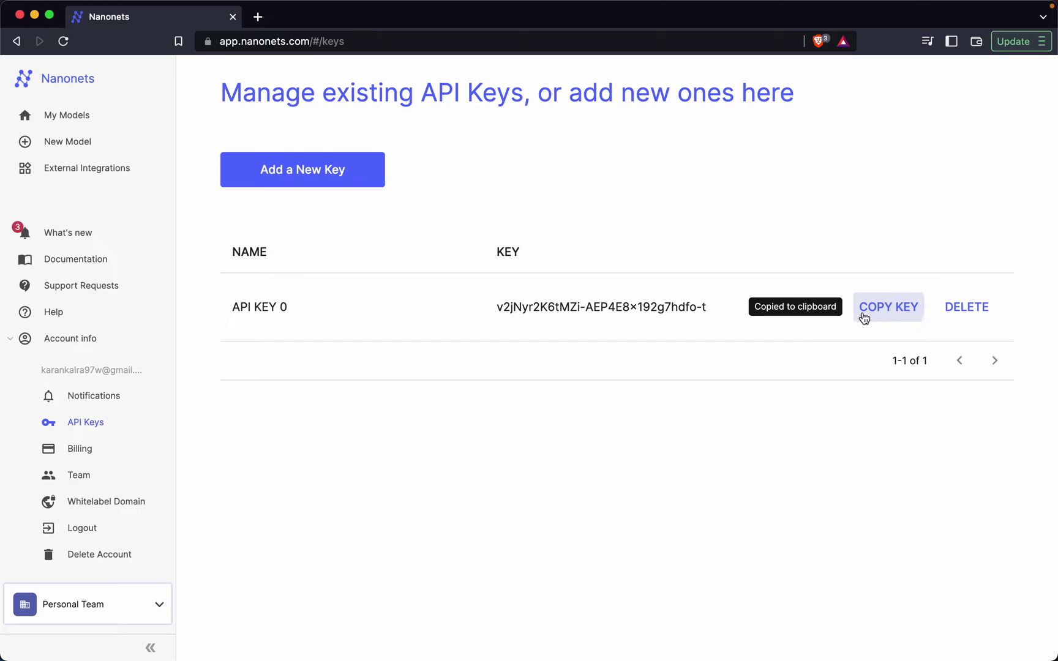
# - Paste the Nanonets API key to connect the OCR account and continue
pyautogui.click(478, 647)
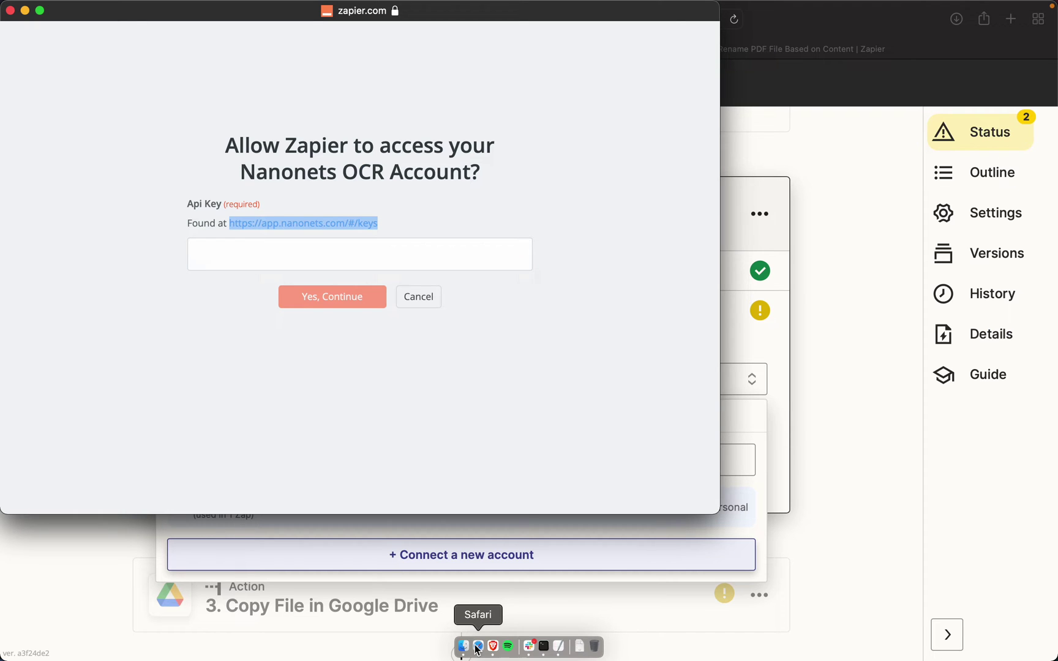
pyautogui.click(361, 251)
pyautogui.press('cmd+v')
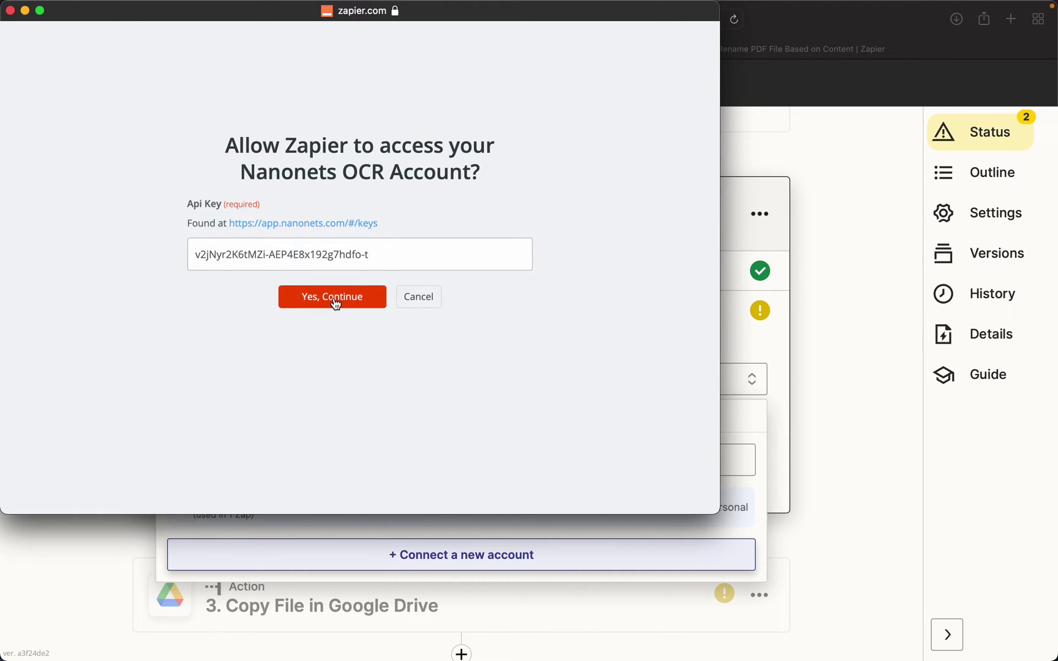
pyautogui.click(335, 300)
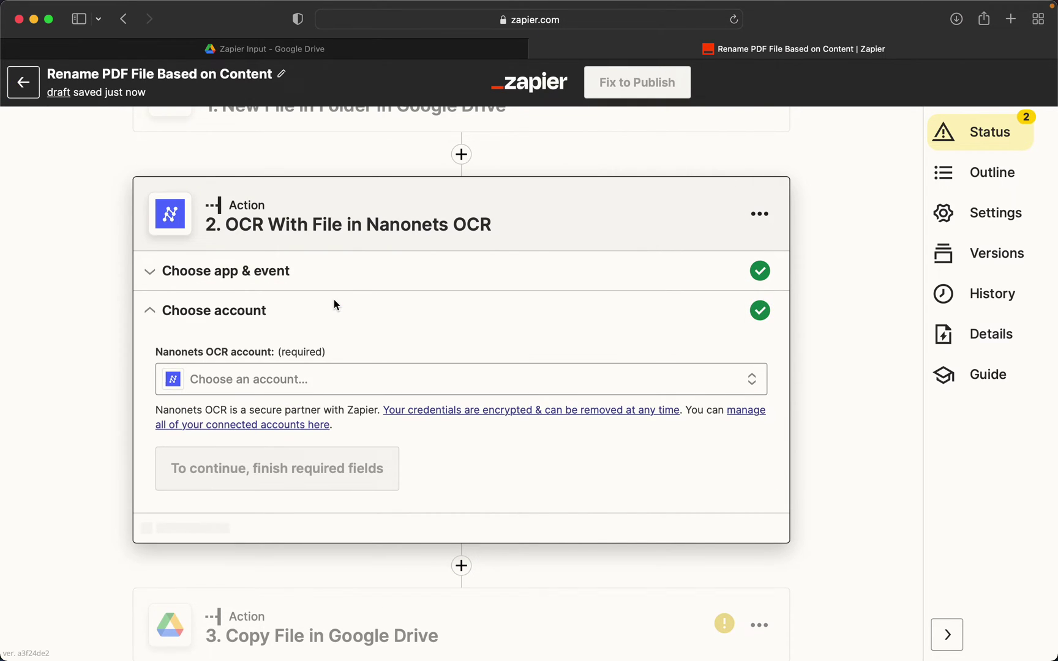
pyautogui.click(219, 471)
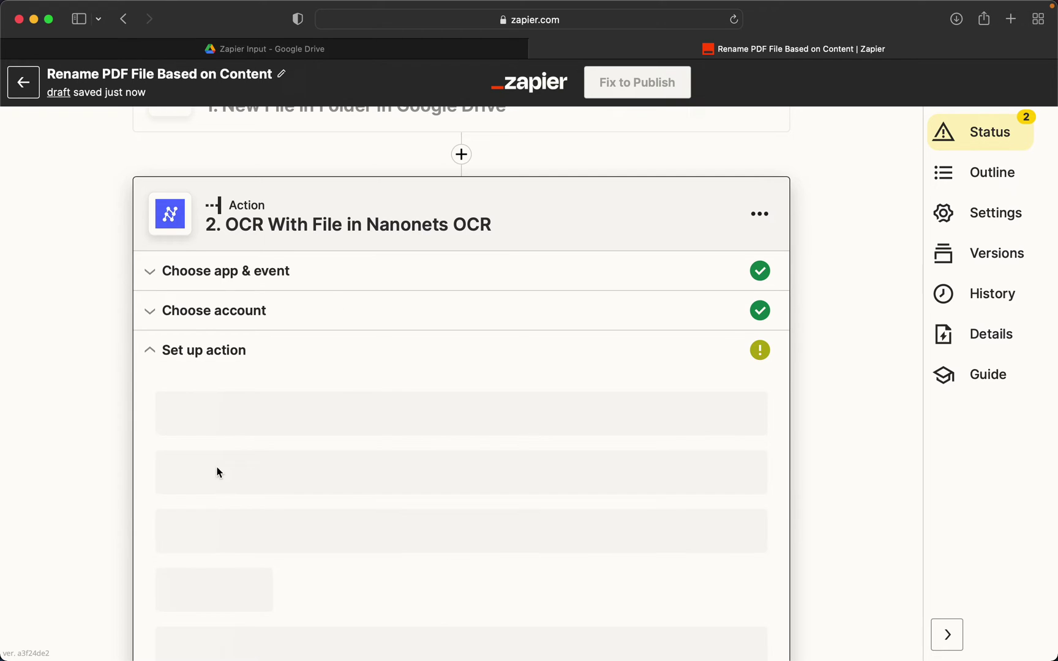
# - Set the OCR step's File field to '1. File' from the Drive trigger
pyautogui.scroll(-2, 348, 437)
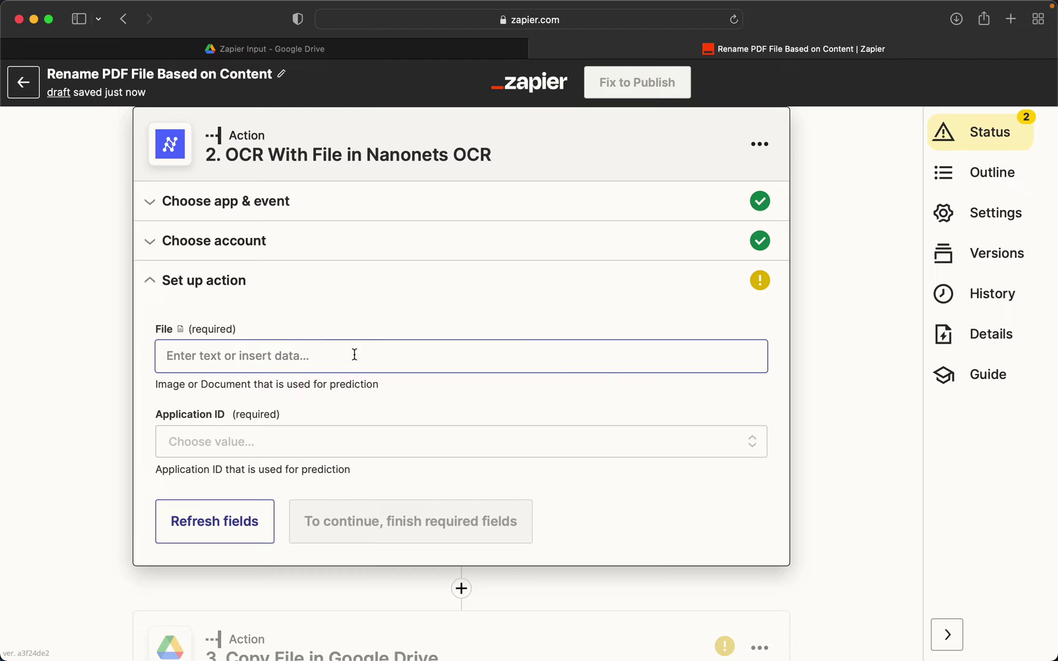
pyautogui.click(211, 353)
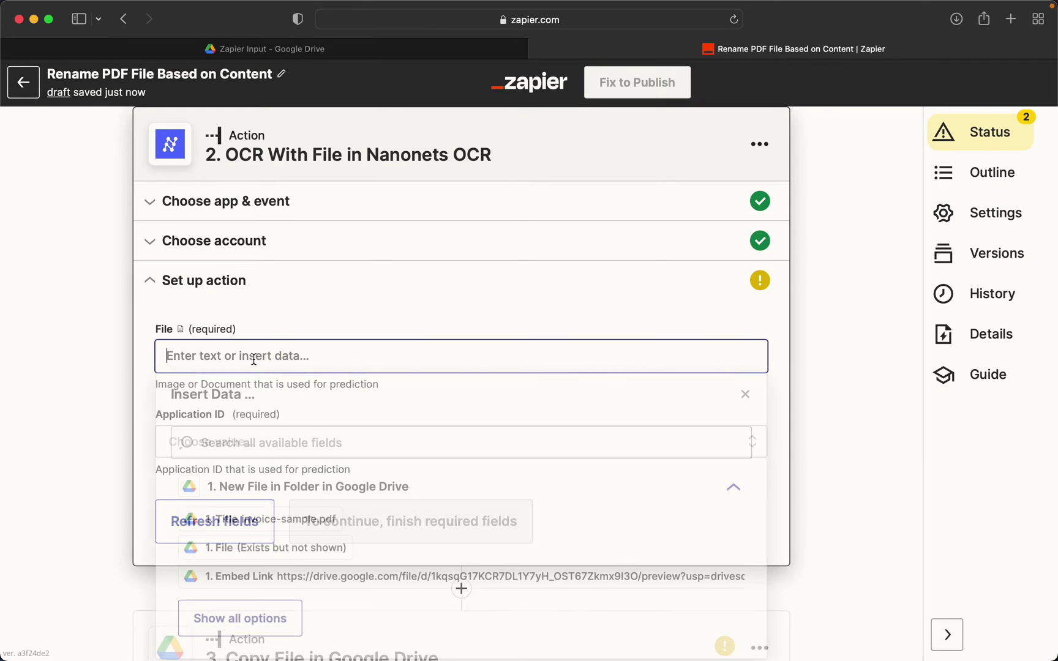
pyautogui.scroll(-2, 258, 378)
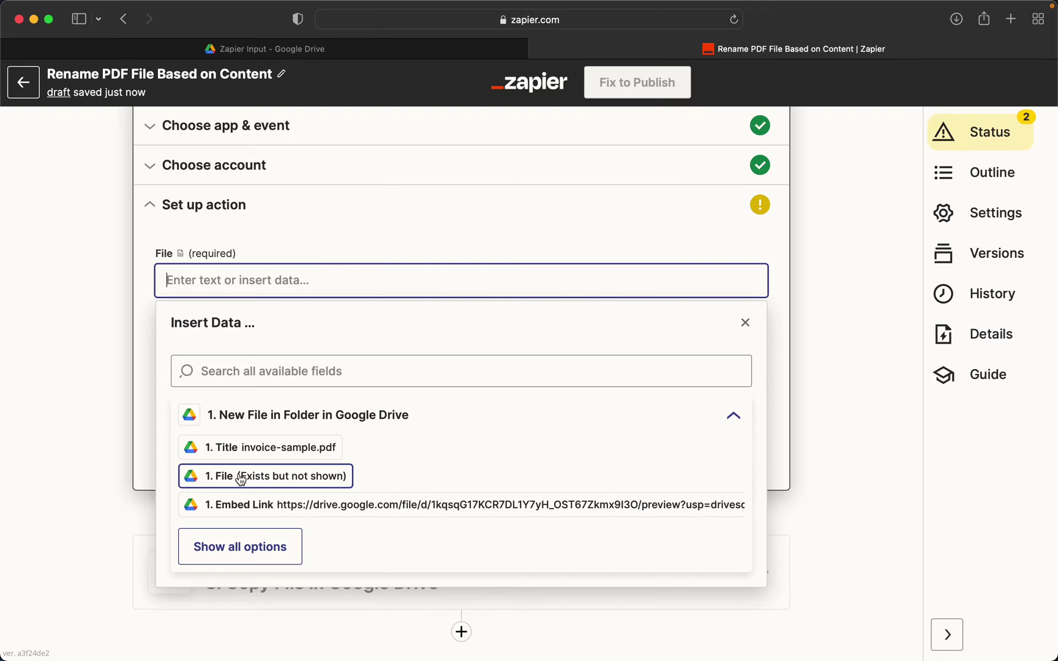
pyautogui.click(287, 478)
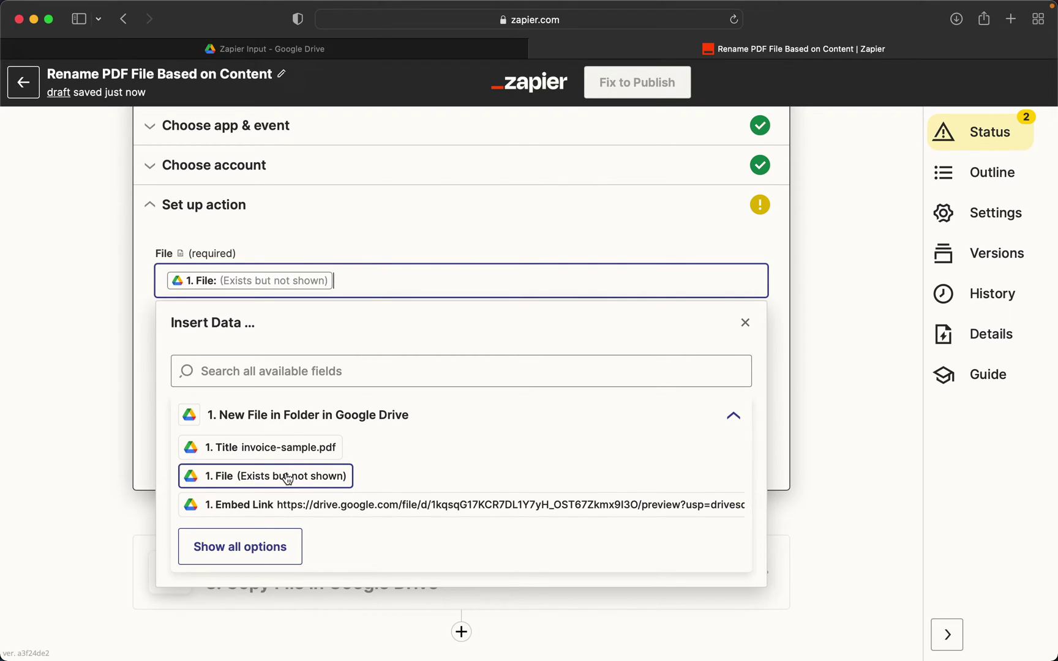
pyautogui.click(88, 422)
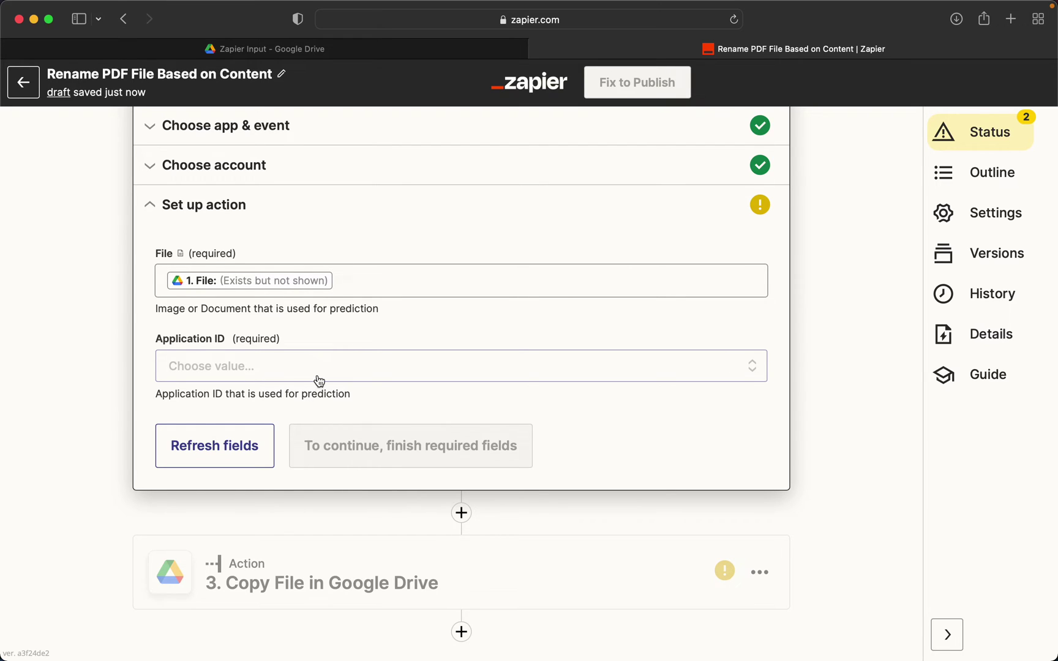
# - Copy the Invoices model ID from Nanonets' My Models list
pyautogui.click(494, 646)
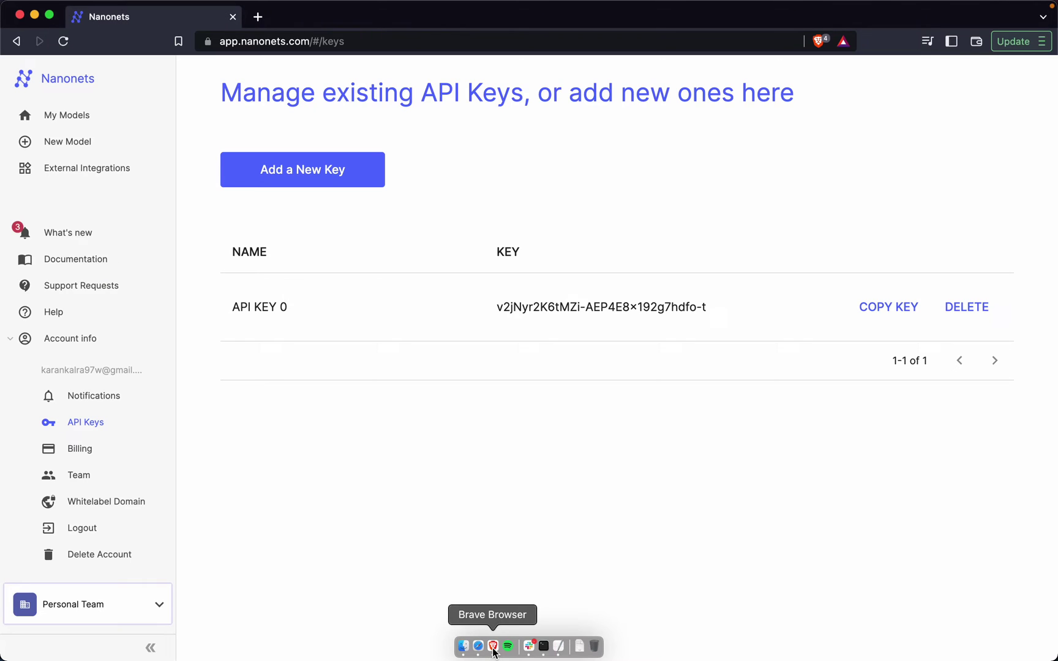
pyautogui.click(94, 129)
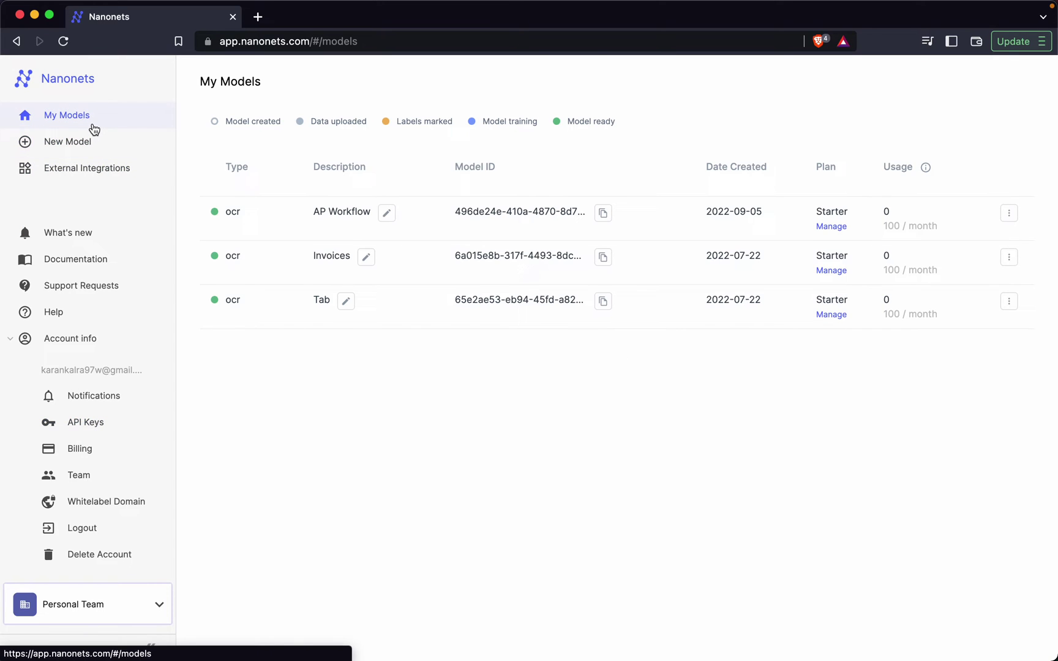
pyautogui.doubleClick(331, 167)
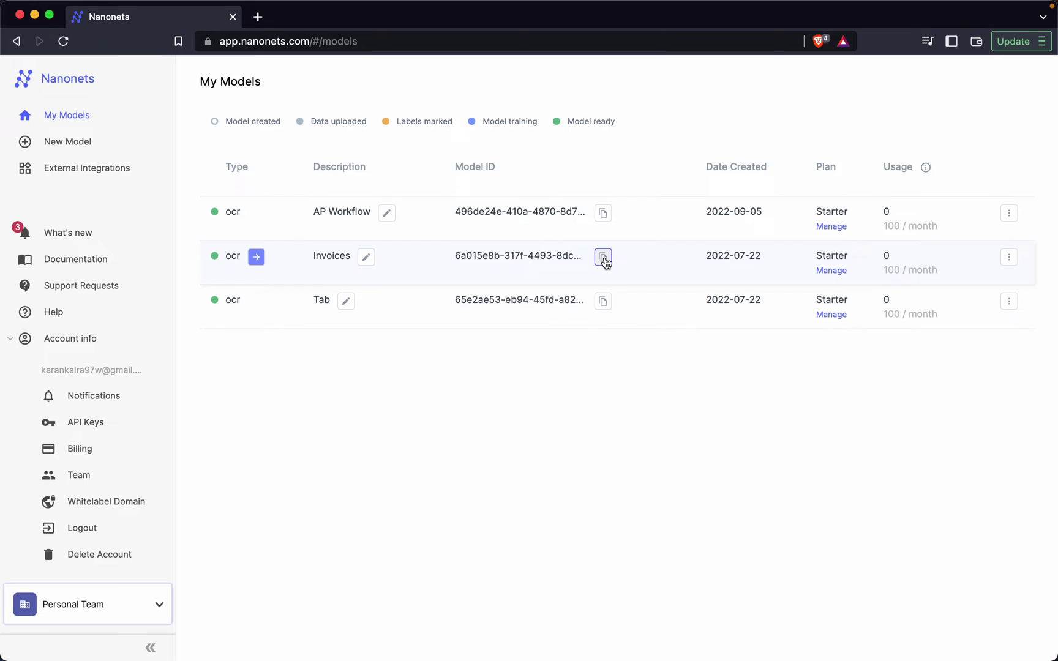
pyautogui.click(603, 257)
pyautogui.moveTo(477, 649)
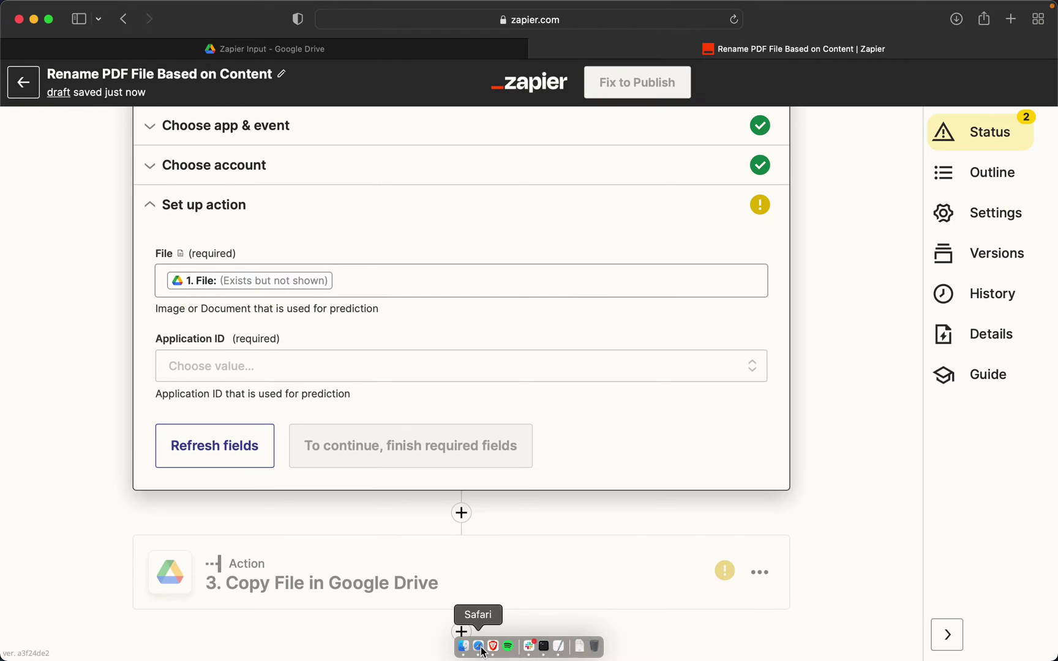
# - Set Application ID to the Invoices model 6a015e8b-317f-4493-8dcb-1303acd93199 and continue
pyautogui.click(303, 366)
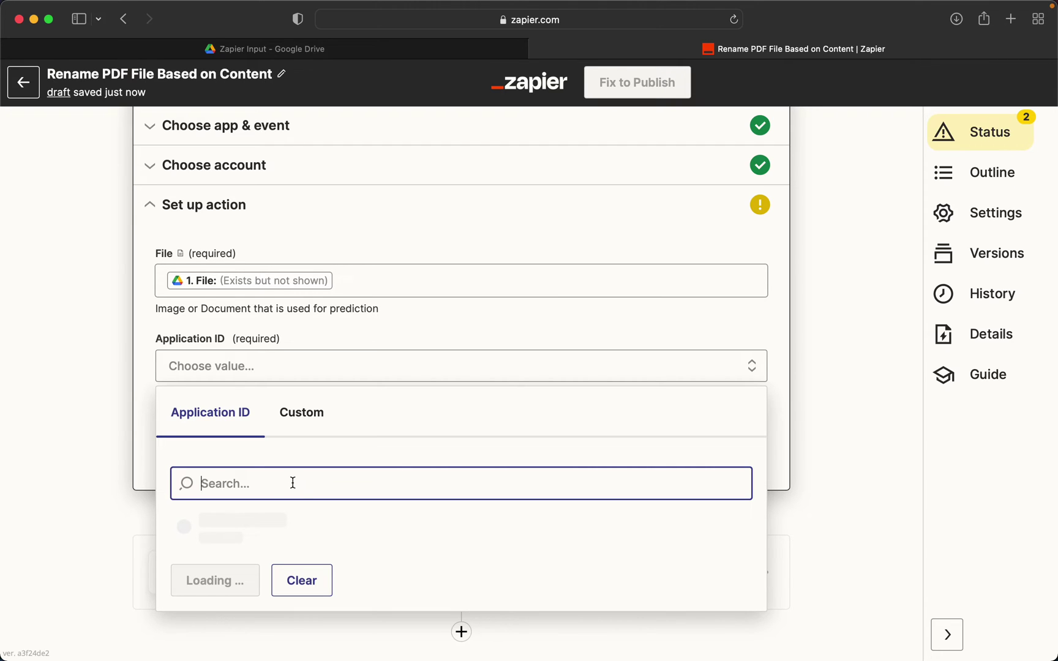
pyautogui.press('super+v')
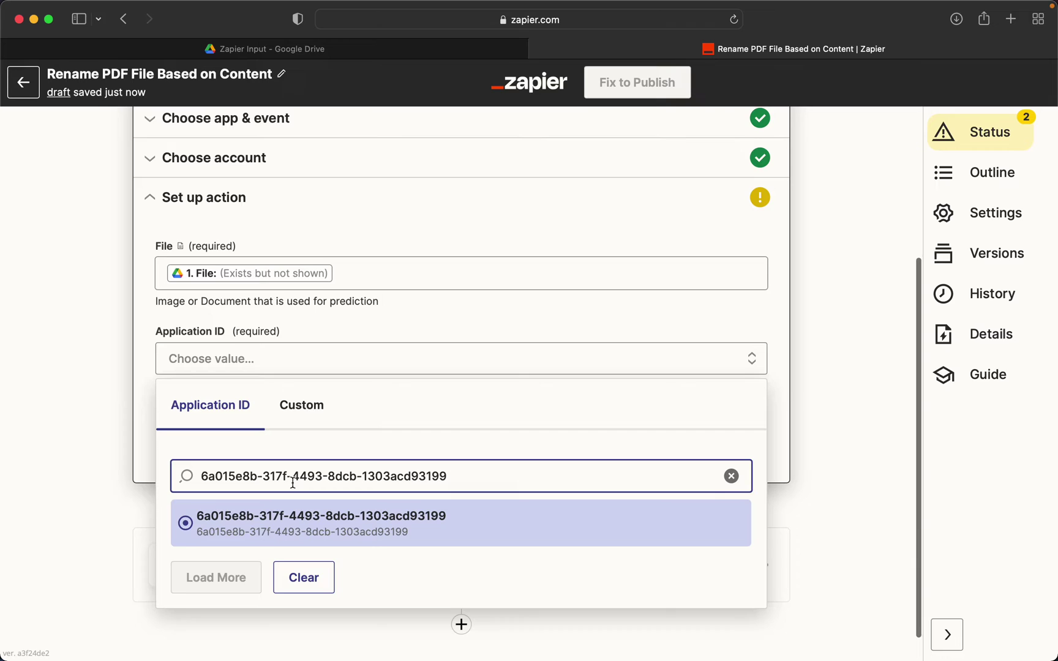
pyautogui.click(256, 538)
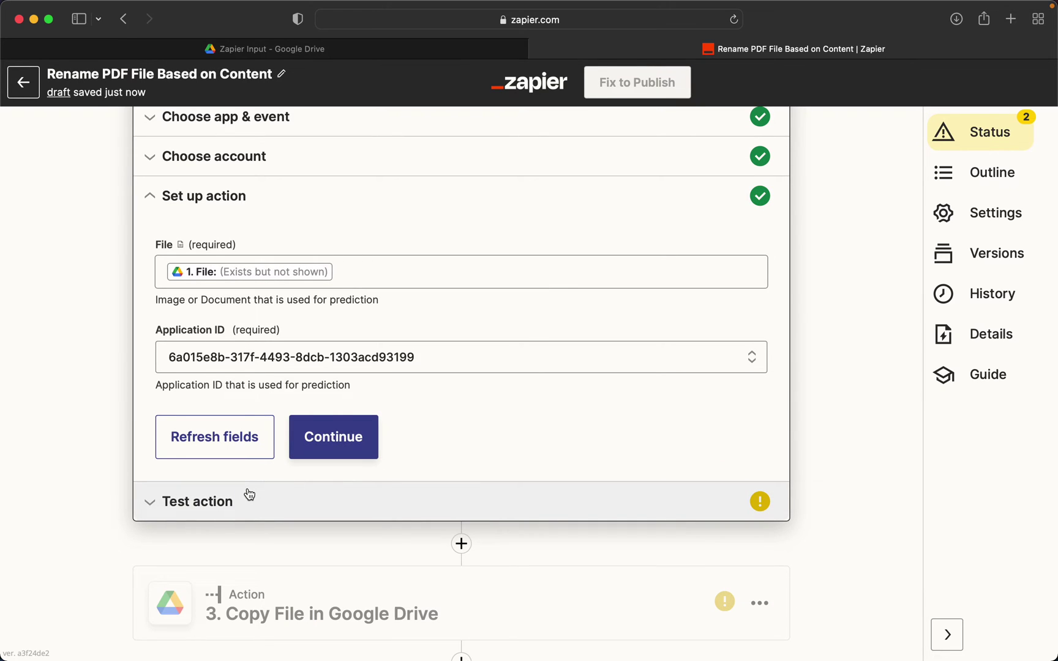
pyautogui.click(354, 456)
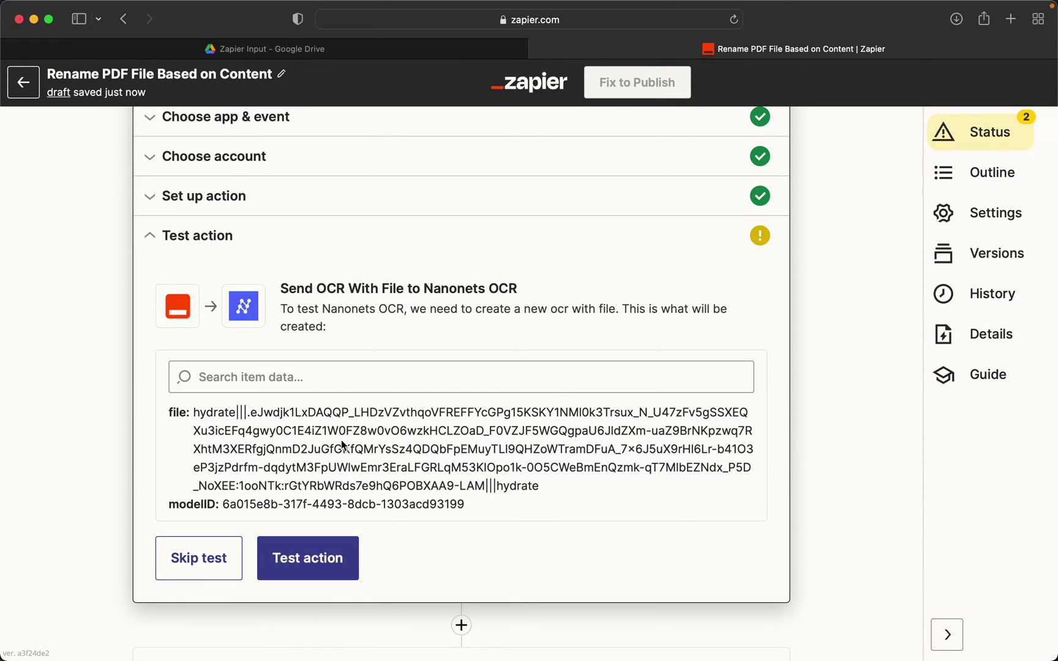
# - Test the OCR action, reviewing extracted fields like invoice_amount $302.5, then continue
pyautogui.click(321, 523)
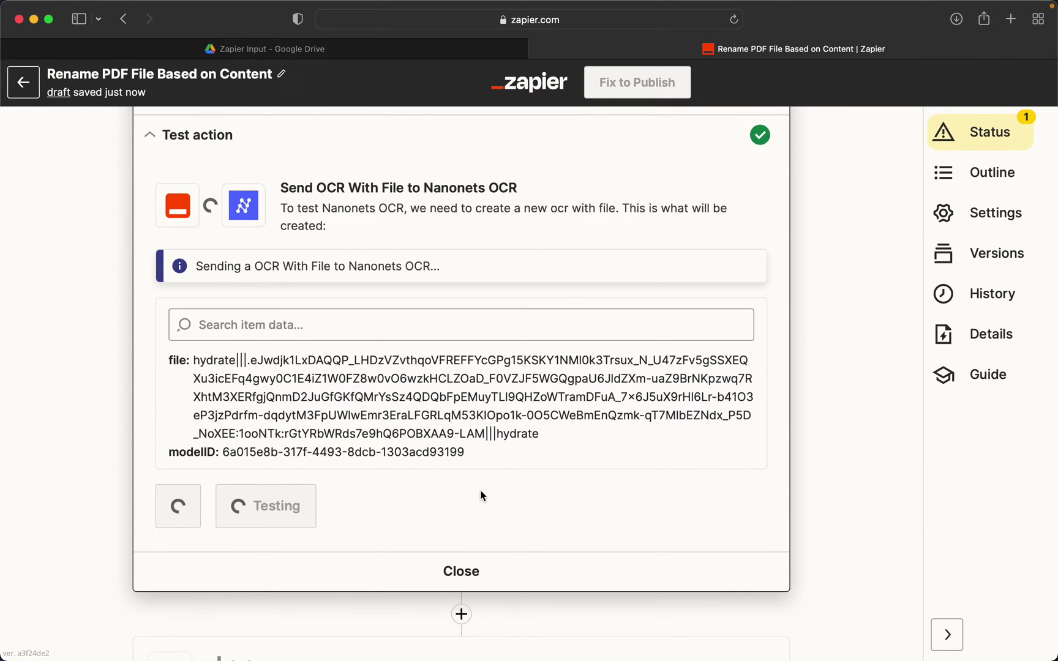
pyautogui.scroll(-2, 482, 496)
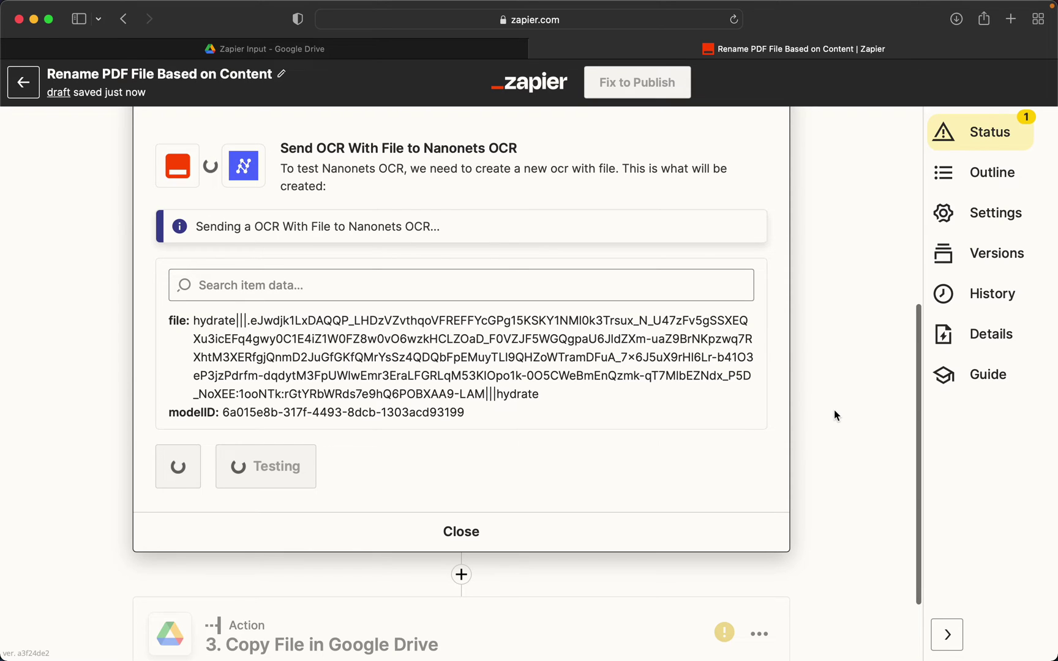
pyautogui.scroll(-1, 818, 428)
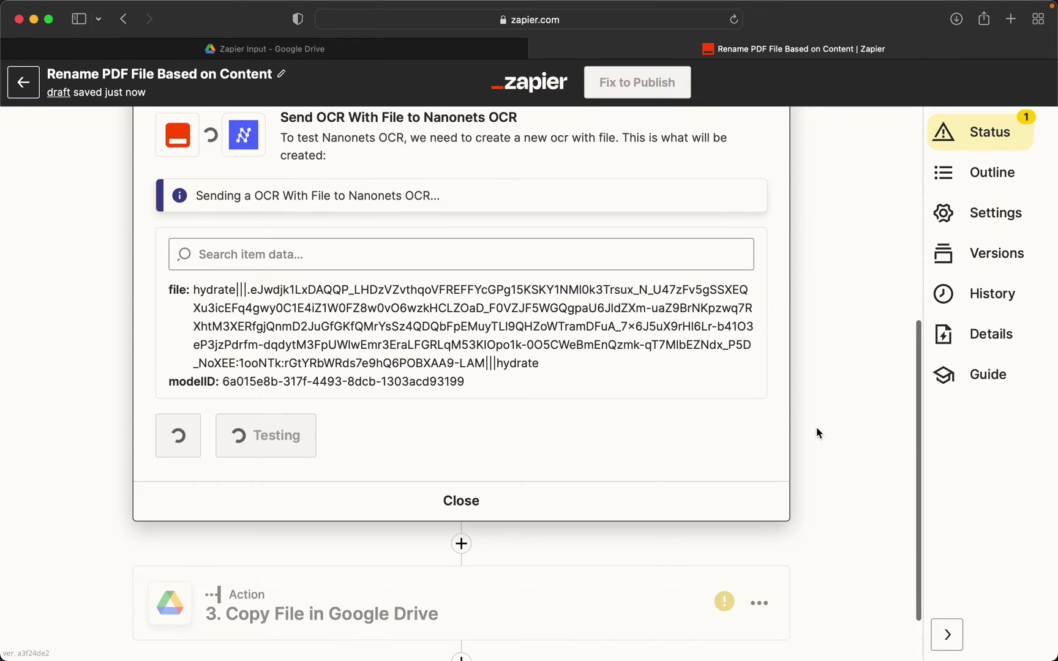
pyautogui.scroll(-1, 817, 428)
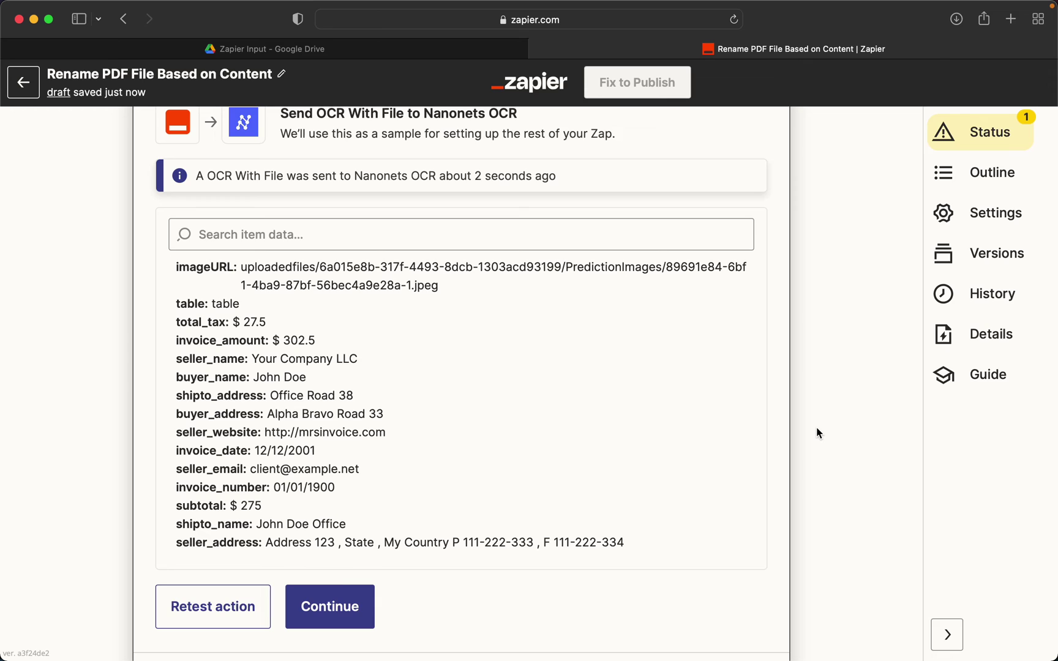
pyautogui.scroll(-3, 762, 446)
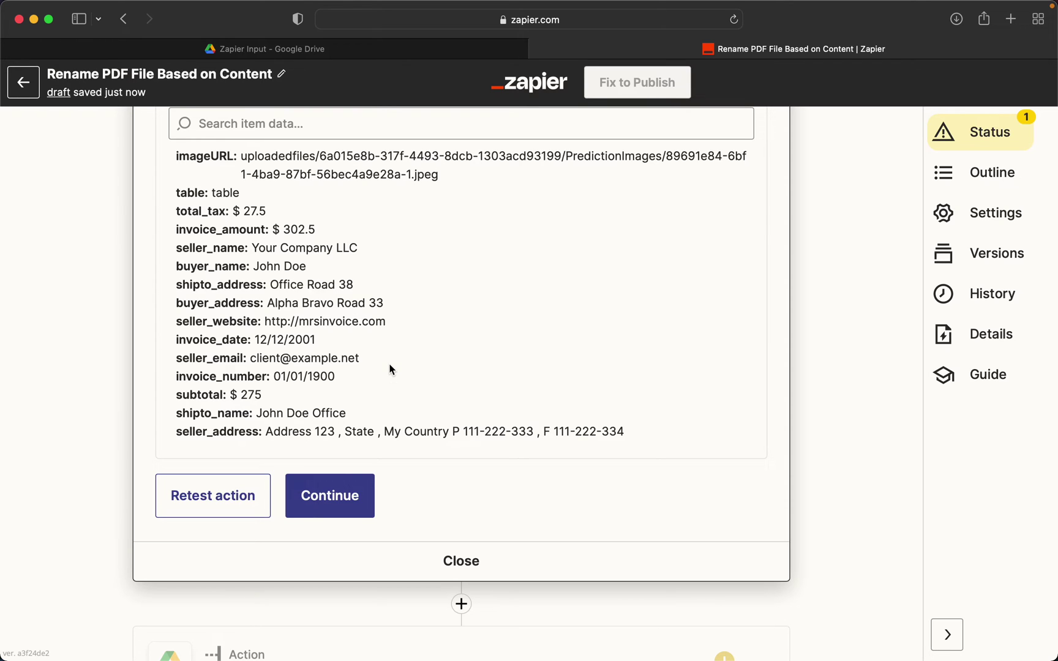
pyautogui.scroll(-1, 391, 369)
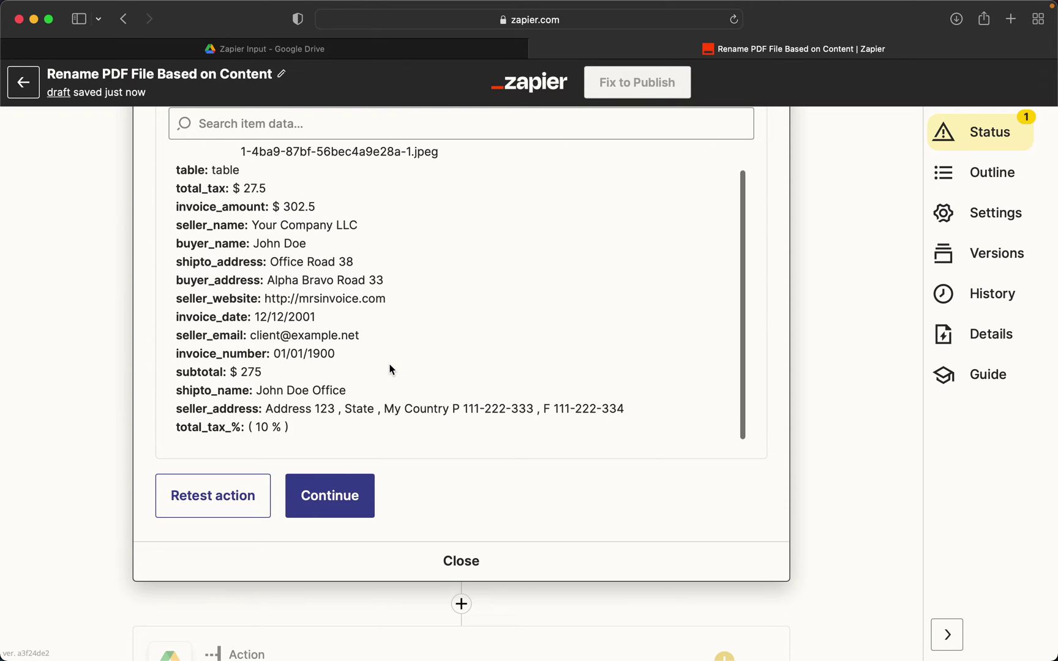
pyautogui.click(370, 496)
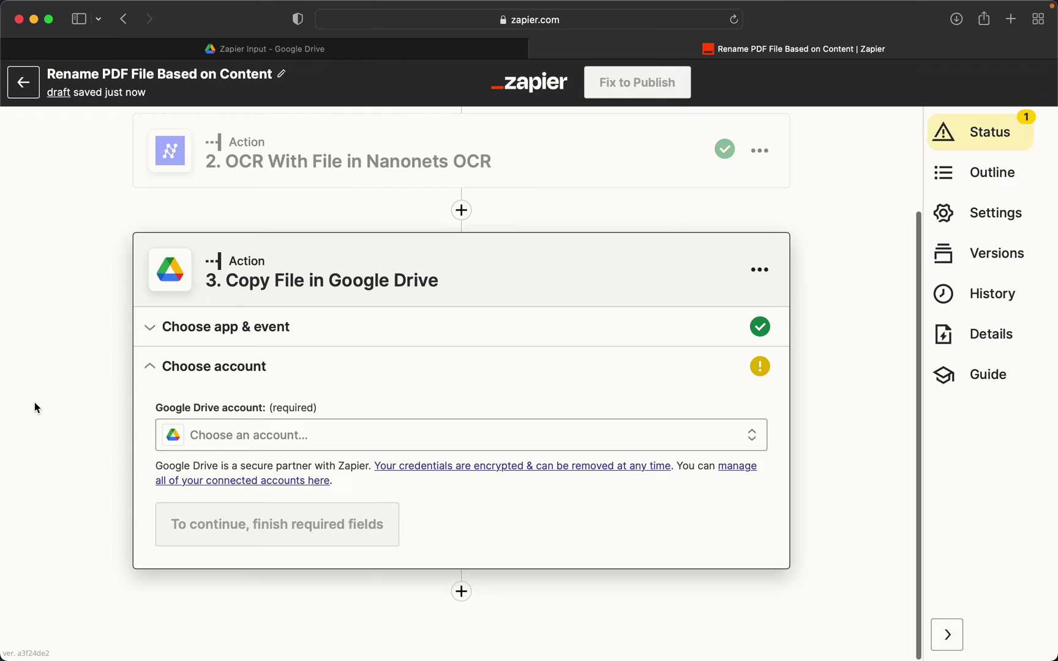
# - Connect the personal Google Drive account to the Copy File action
pyautogui.click(280, 439)
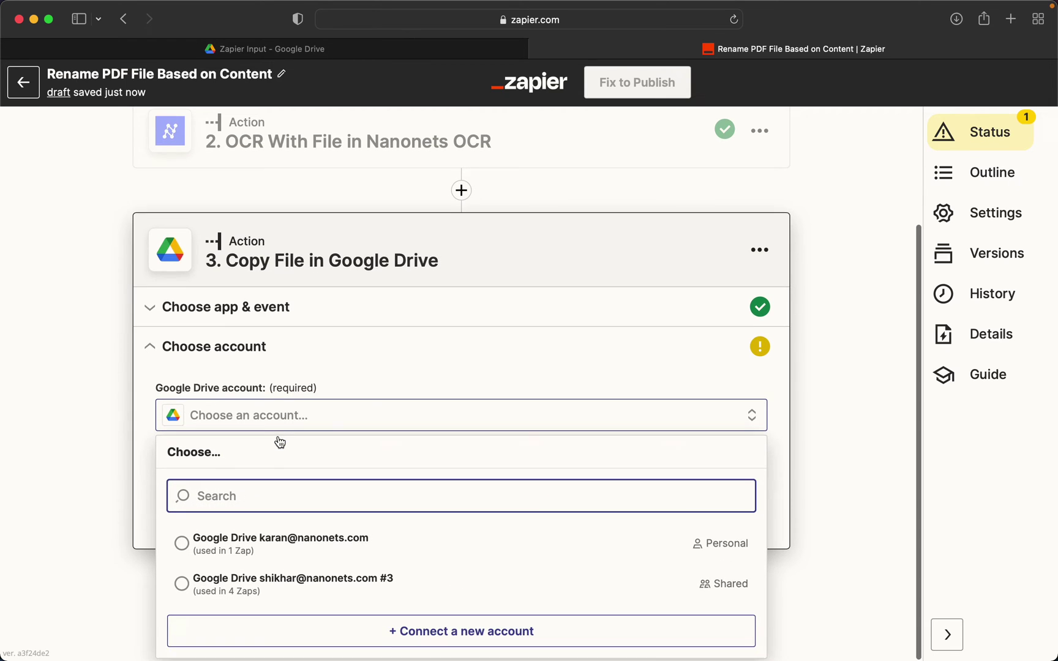
pyautogui.click(410, 541)
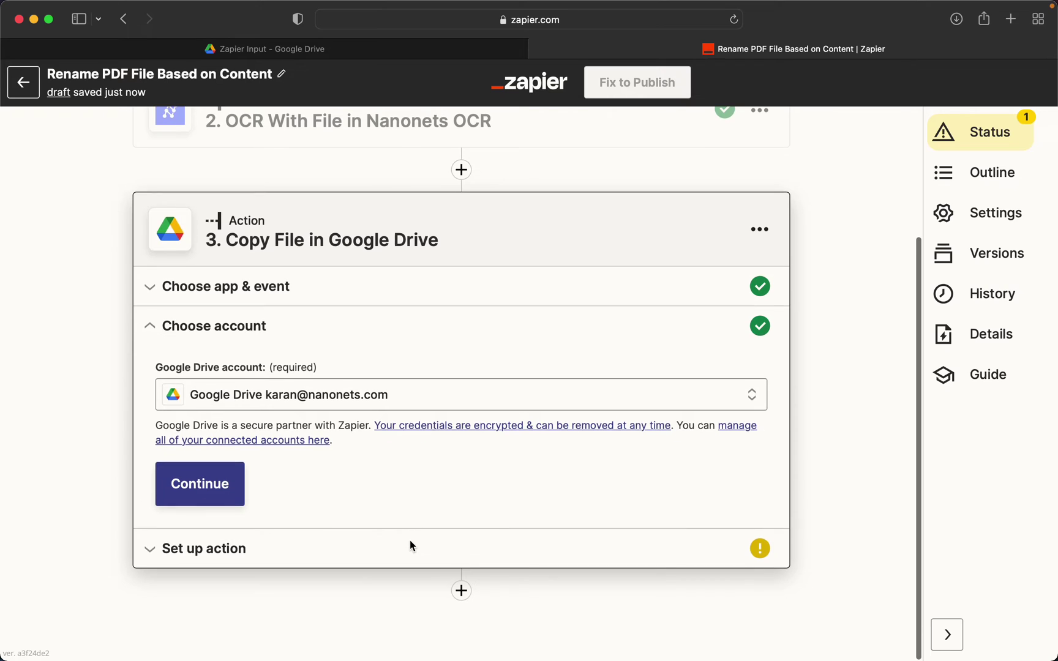
pyautogui.click(199, 486)
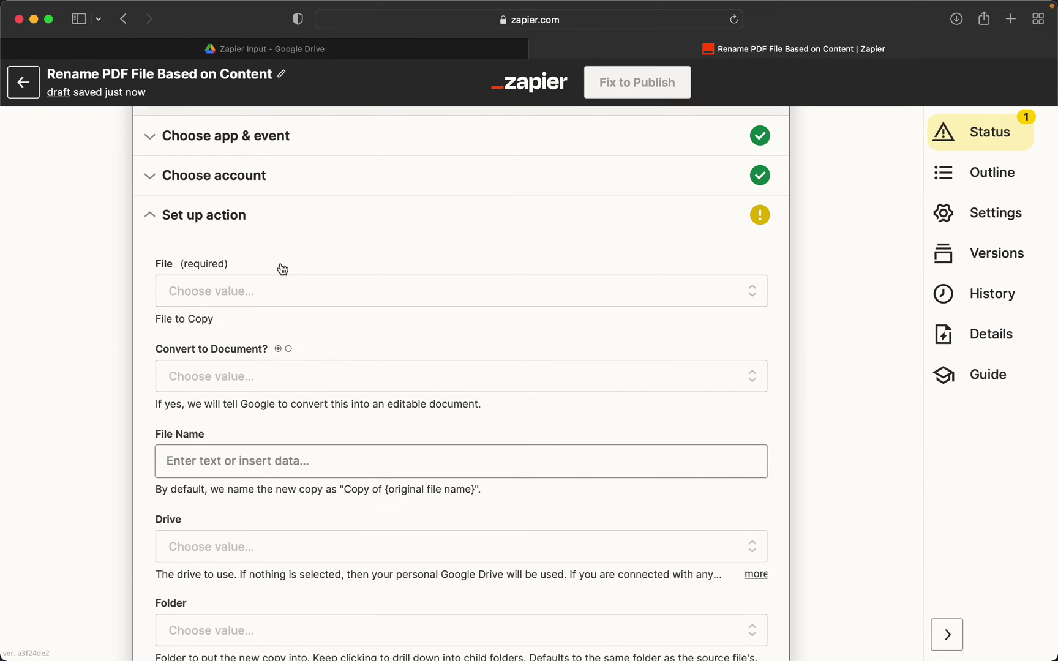
# - Set the File field to the trigger step's 1. ID value
pyautogui.click(281, 290)
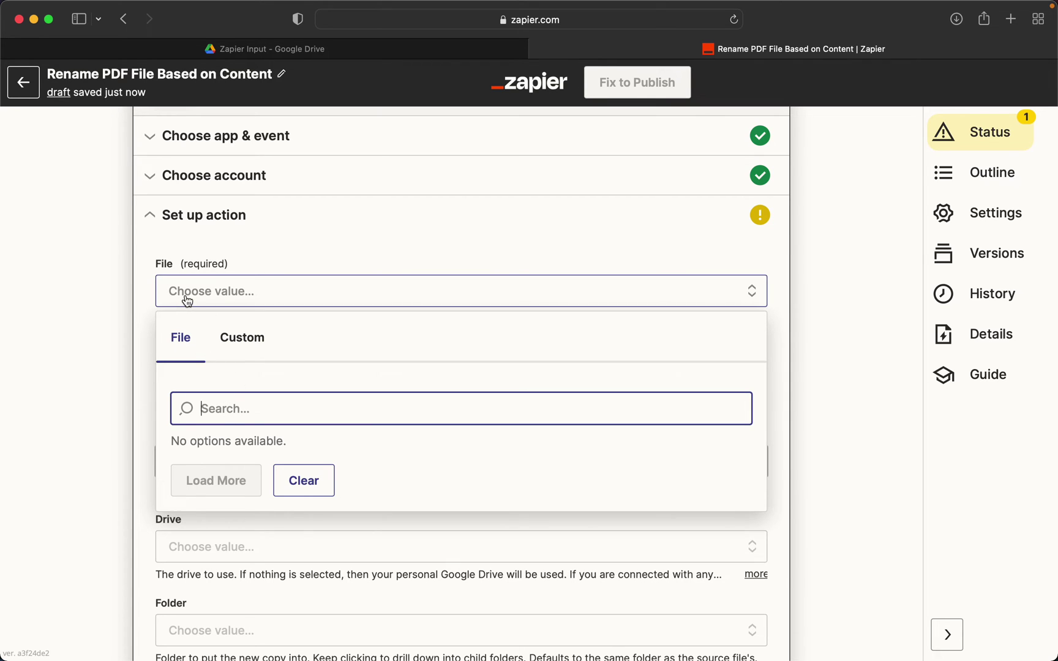
pyautogui.click(247, 344)
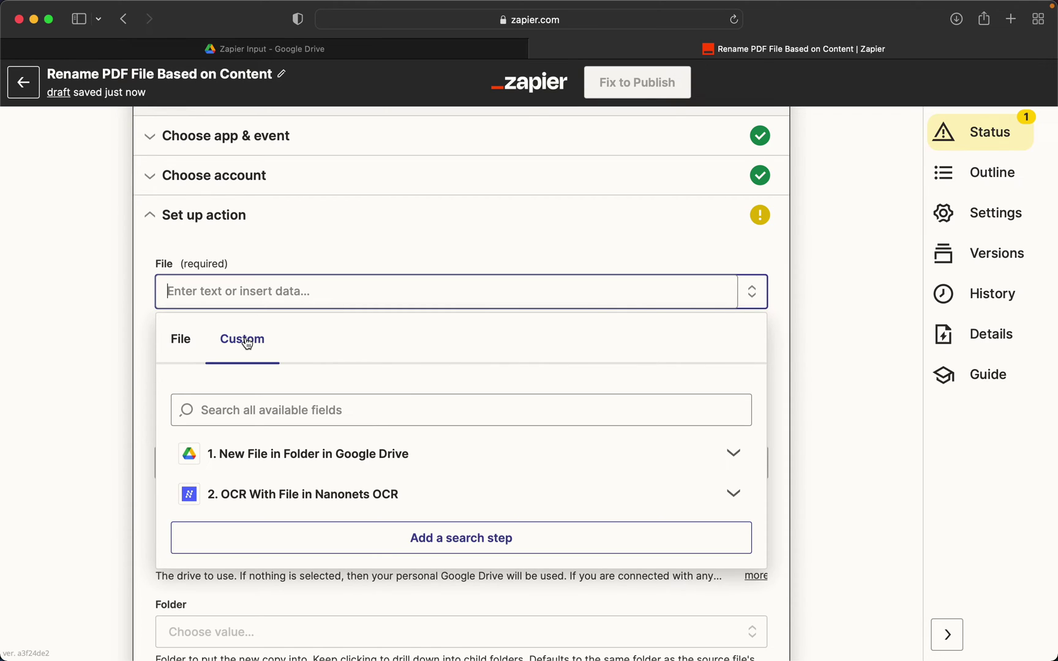
pyautogui.click(727, 454)
pyautogui.click(308, 411)
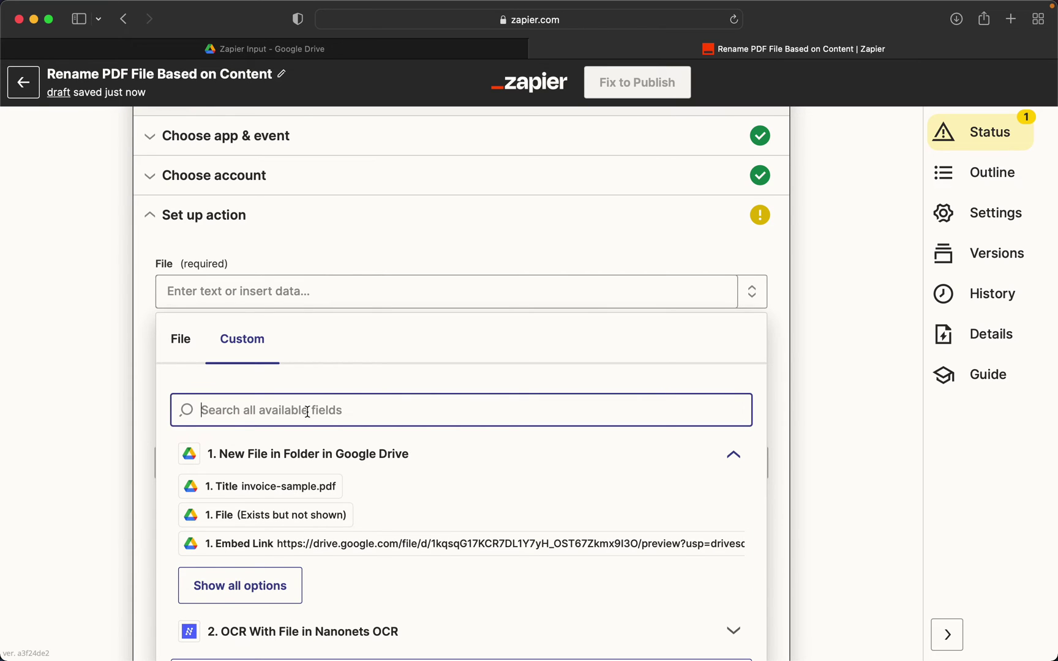
pyautogui.write('id')
pyautogui.scroll(-1, 300, 499)
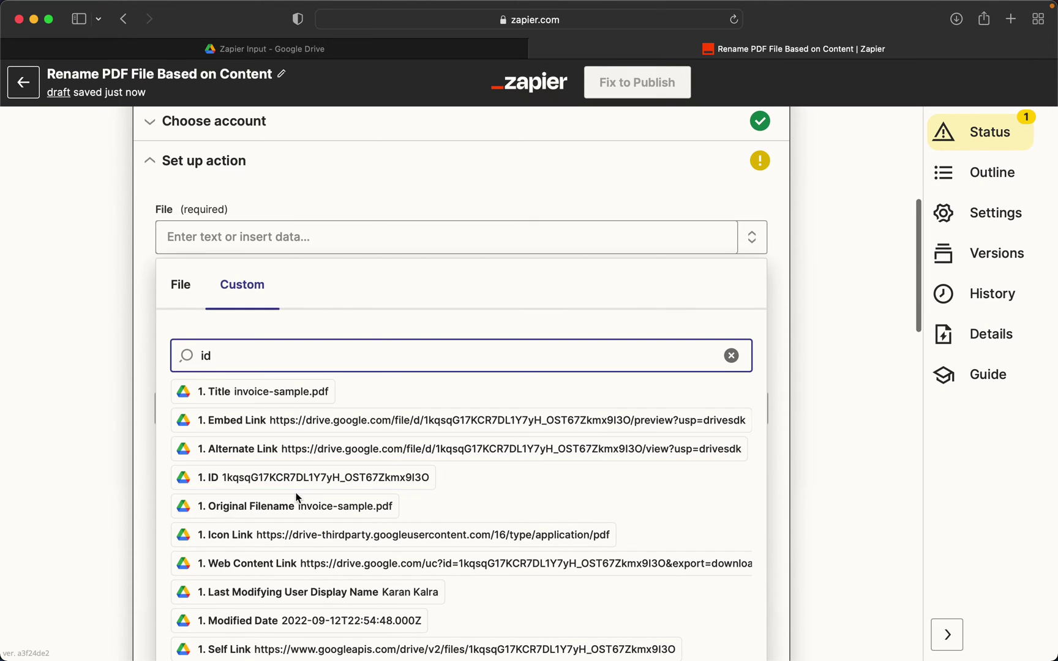
pyautogui.click(317, 478)
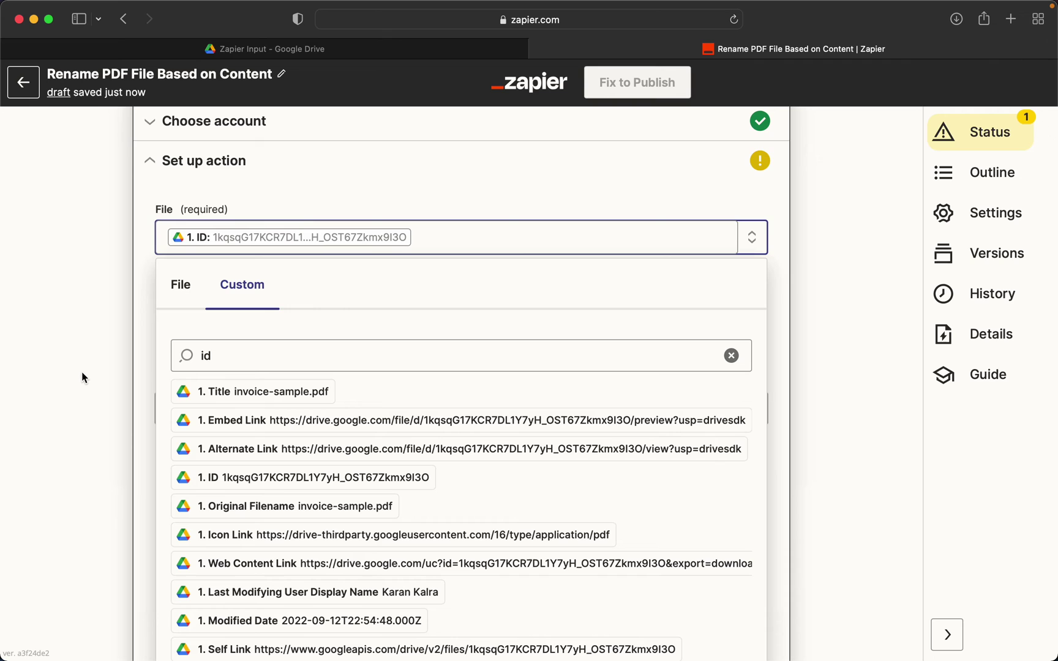
pyautogui.click(92, 334)
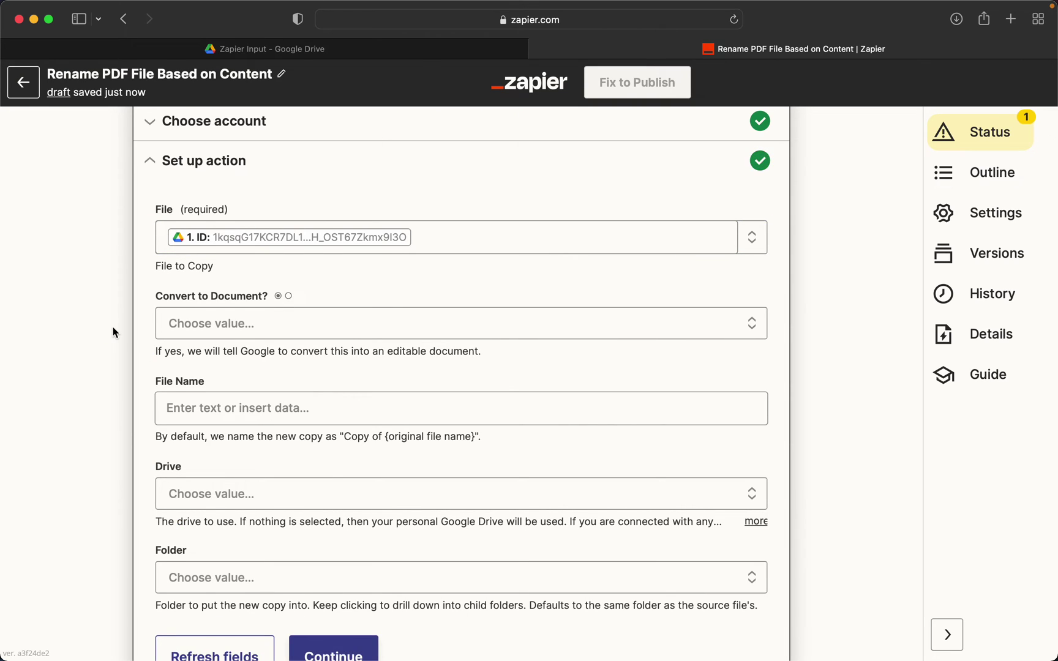
# - Build the file name from Nanonets' Buyer Name, Seller Name and Invoice Amount fields
pyautogui.scroll(-1, 113, 333)
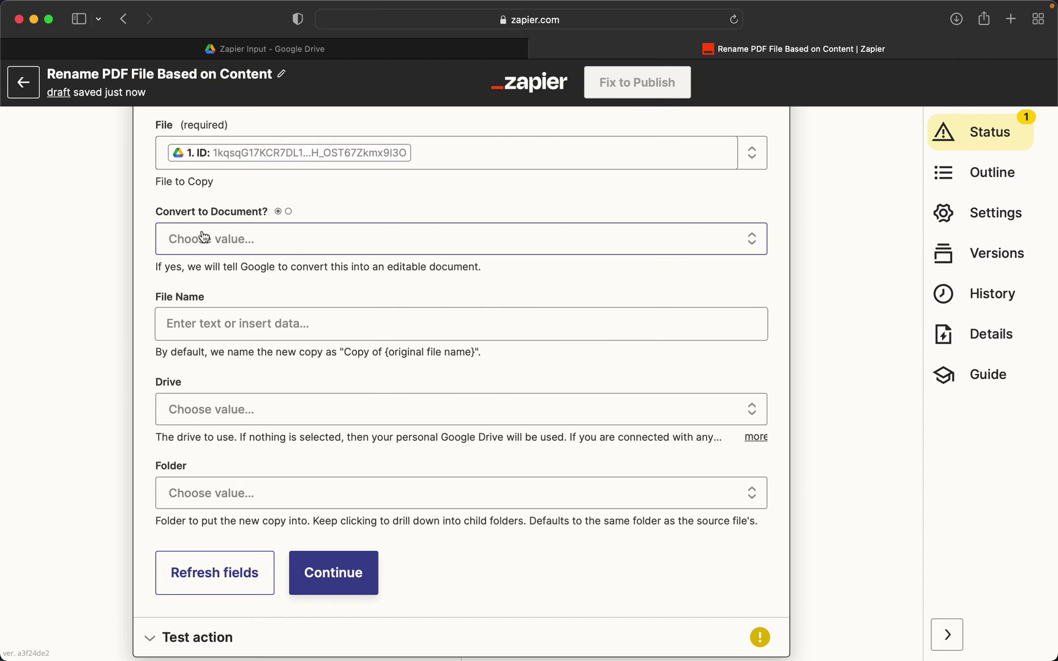
pyautogui.scroll(-1, 251, 240)
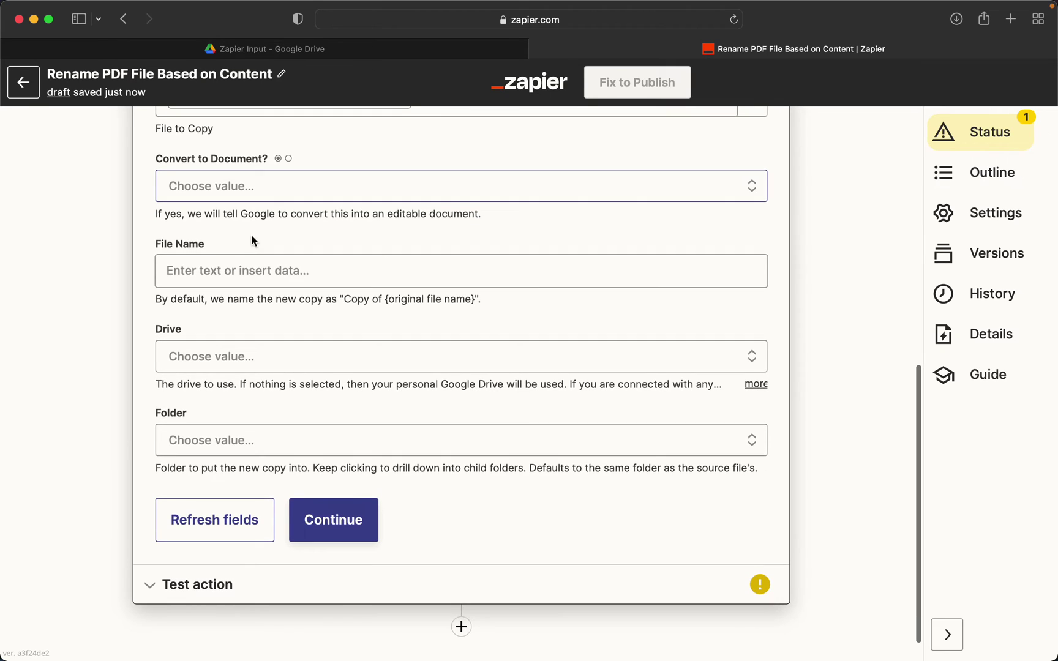
pyautogui.click(228, 272)
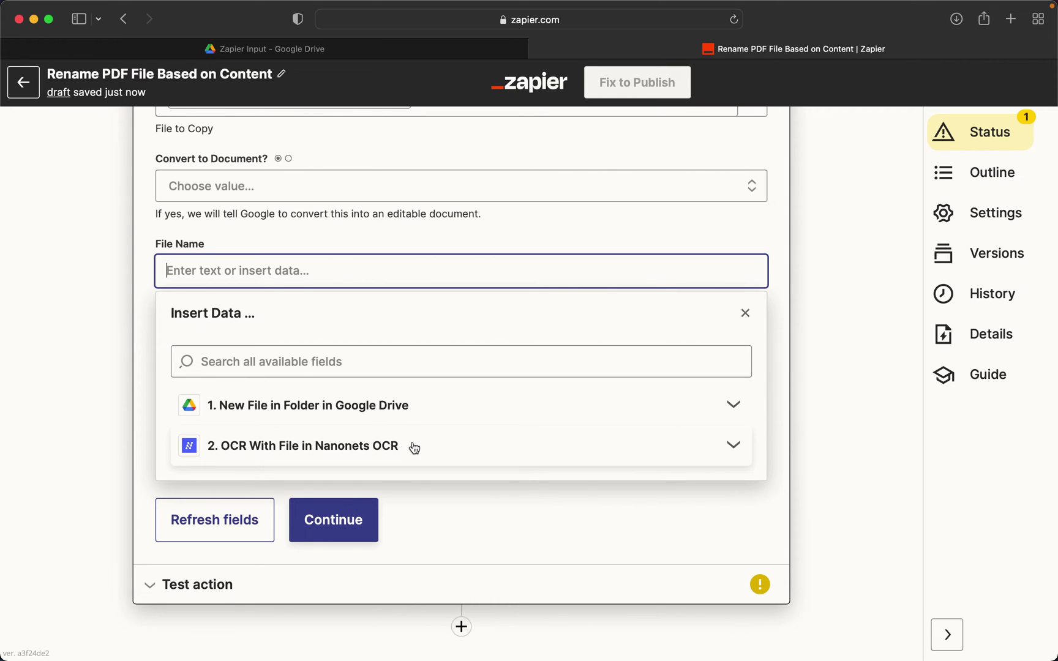
pyautogui.click(446, 449)
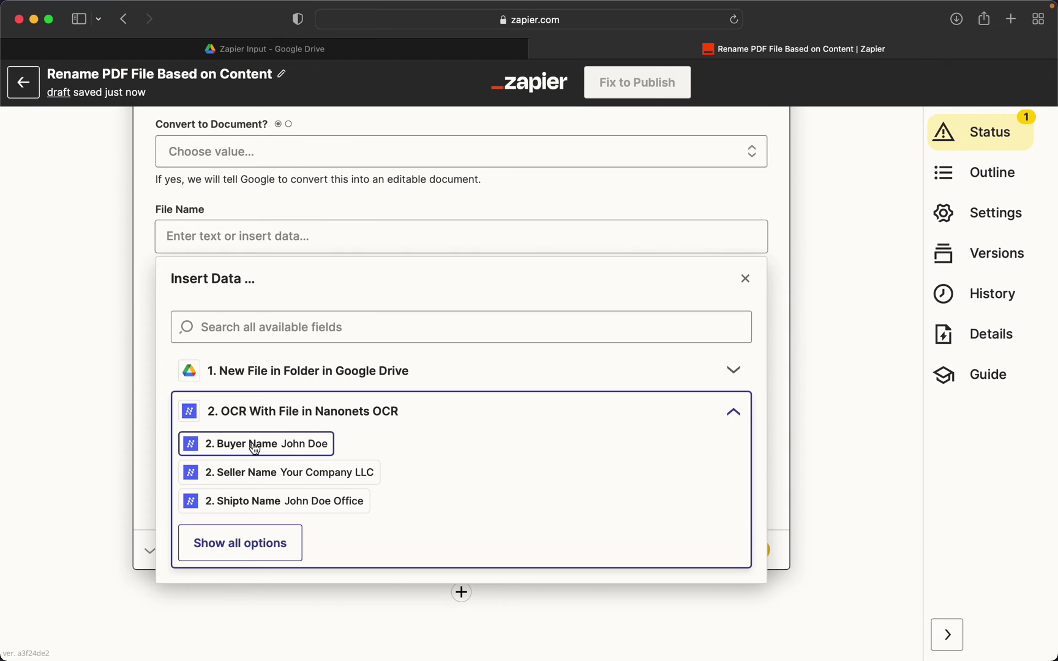
pyautogui.click(255, 447)
pyautogui.click(257, 473)
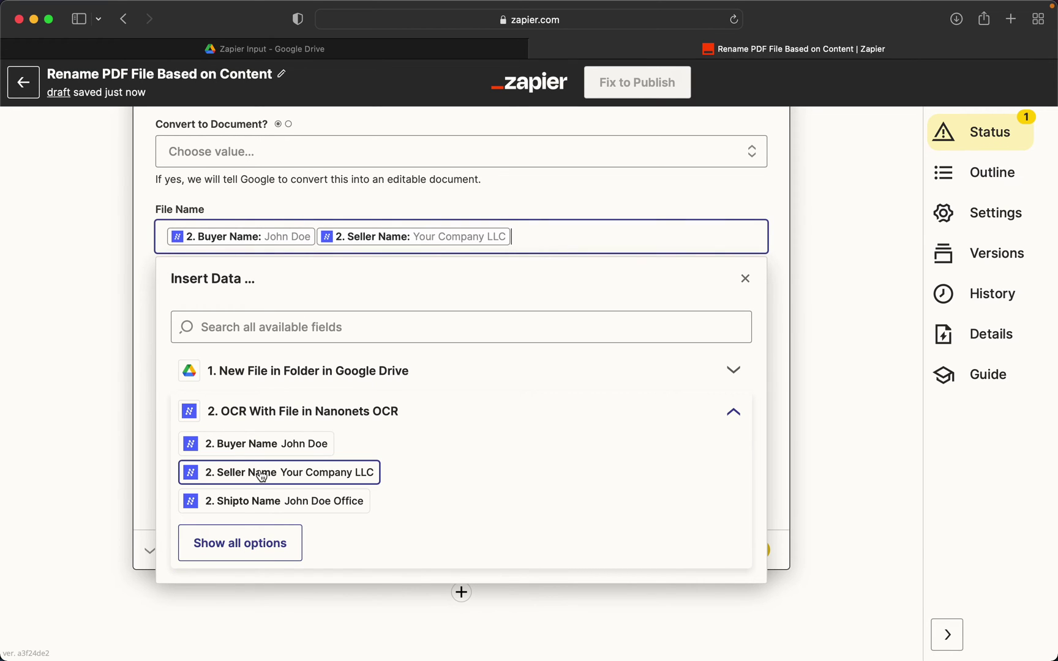
pyautogui.click(262, 544)
pyautogui.scroll(-3, 285, 538)
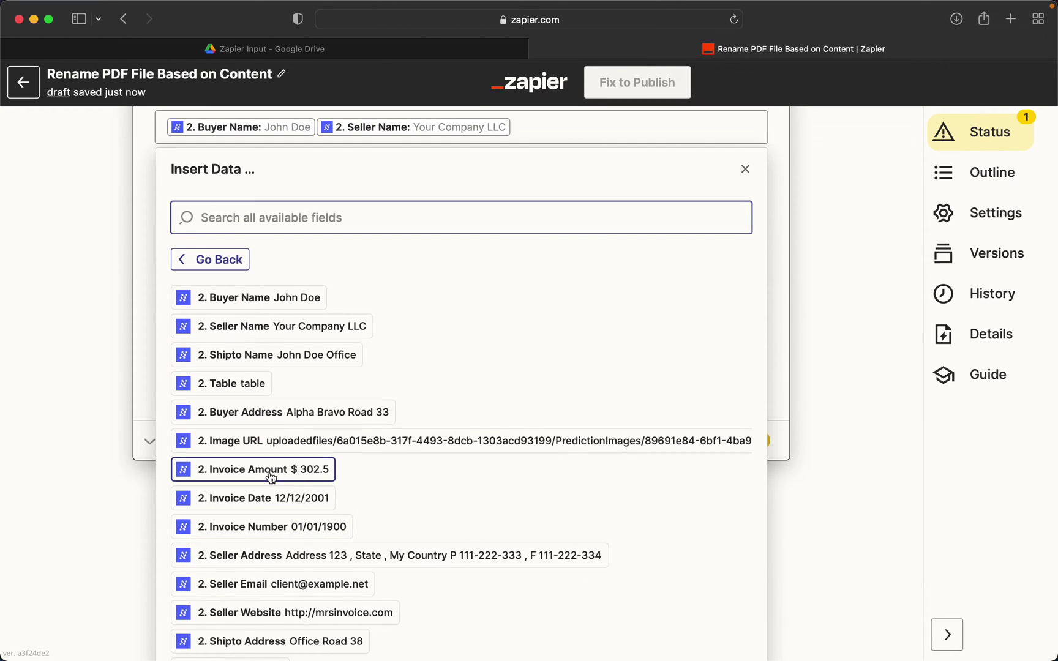
pyautogui.click(271, 476)
pyautogui.scroll(3, 78, 259)
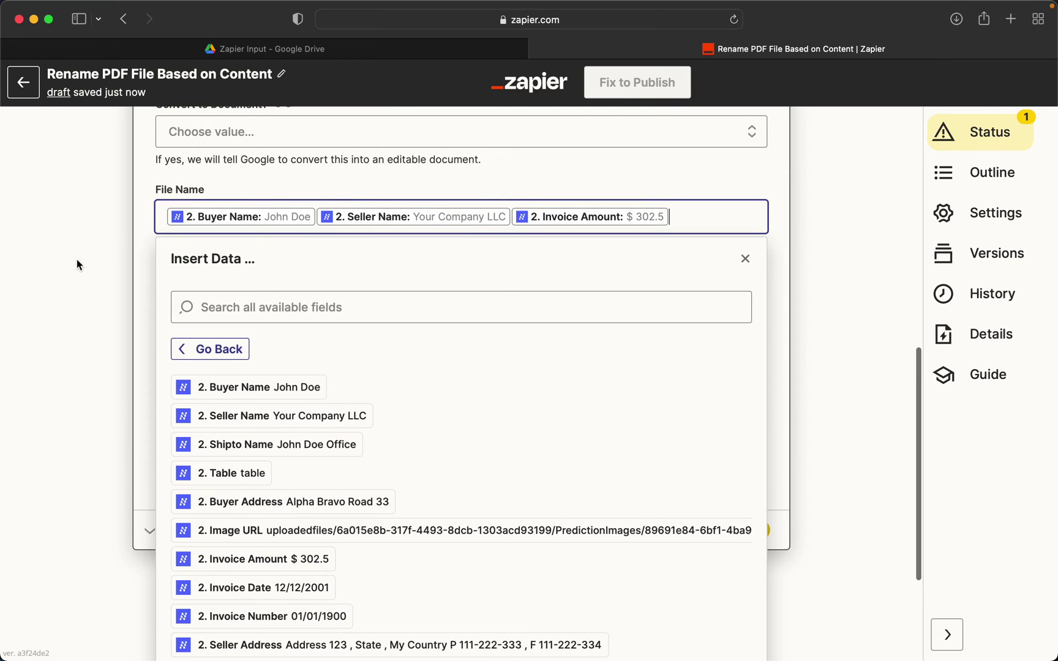
pyautogui.click(94, 315)
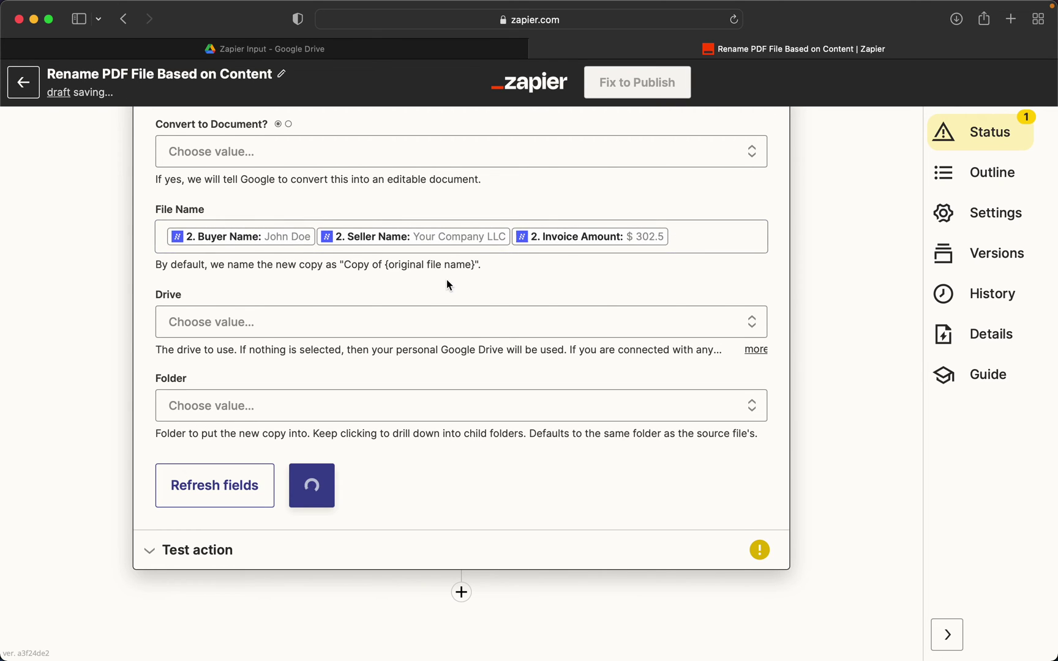
# - Save the copy to My Google Drive, folder Zapier Output, and continue to testing
pyautogui.click(401, 331)
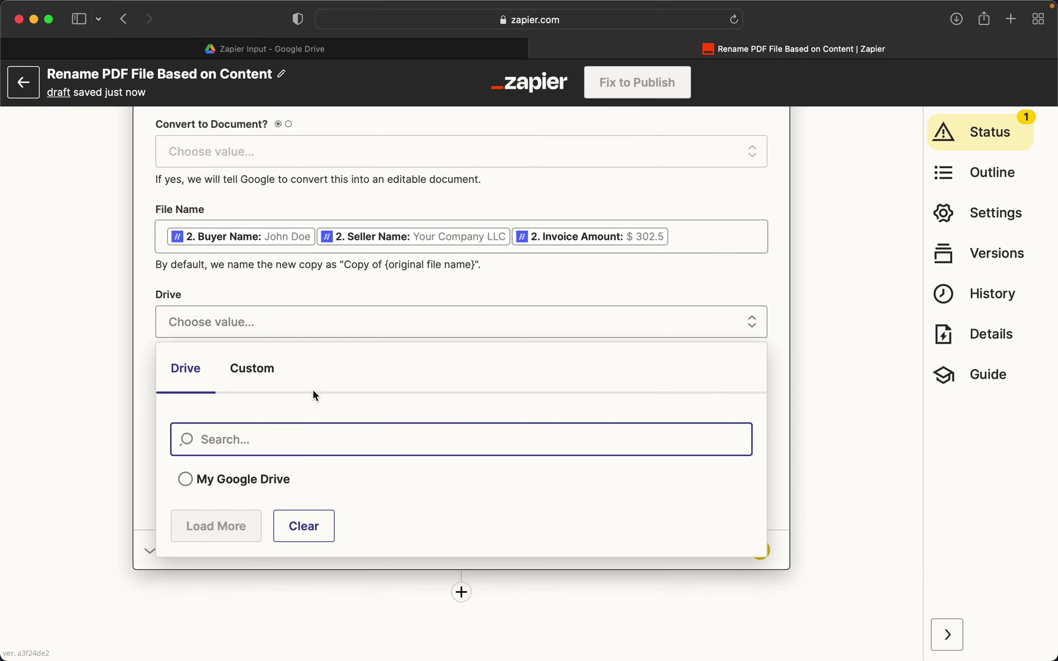
pyautogui.click(247, 487)
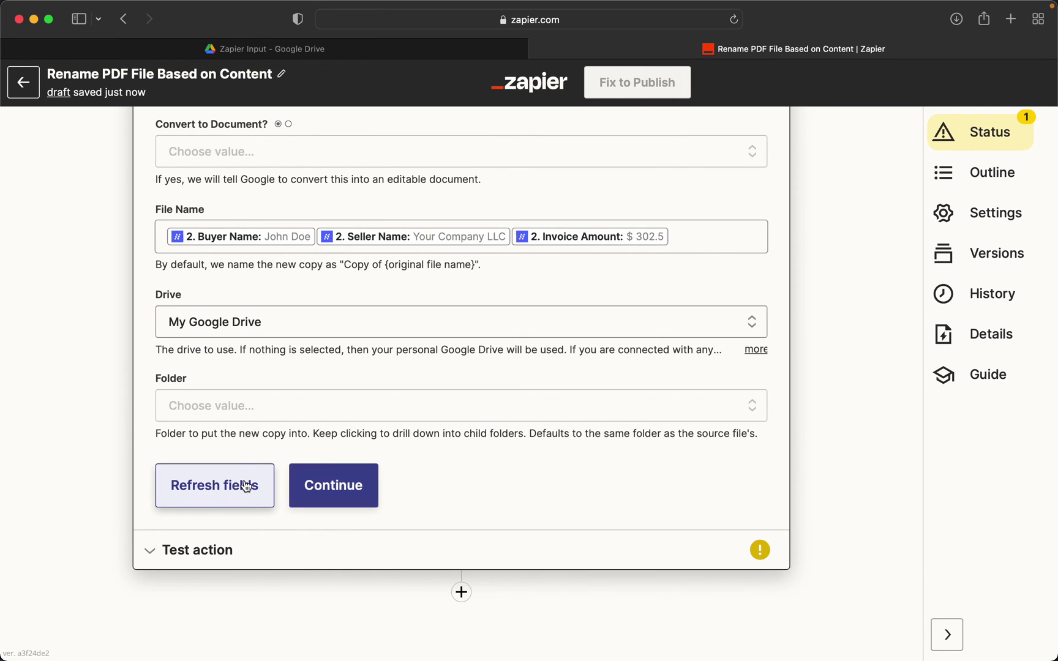
pyautogui.click(240, 407)
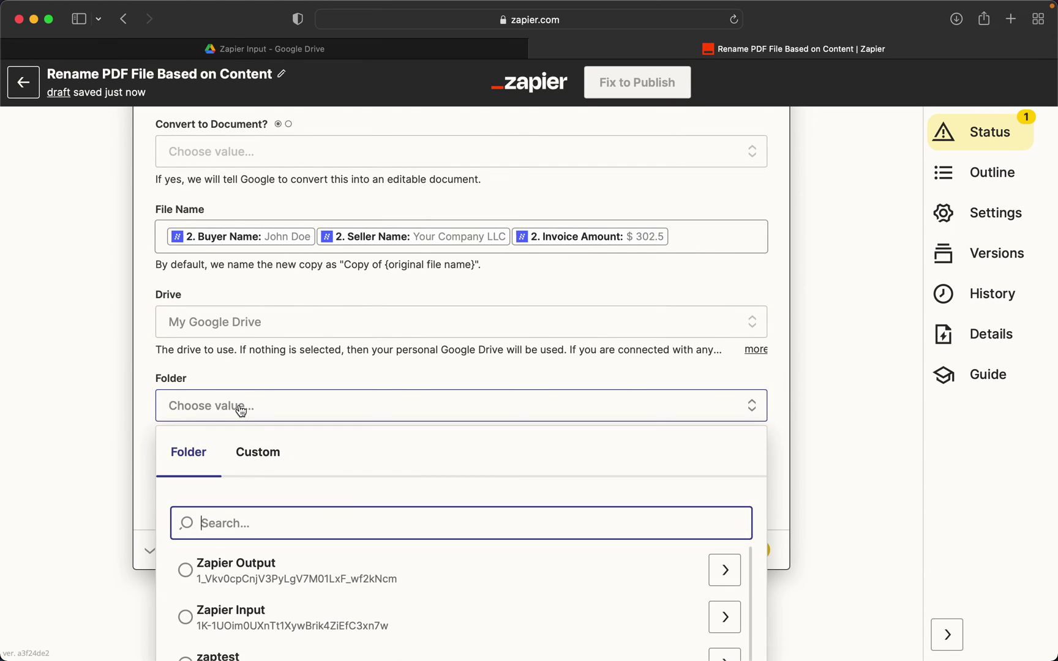
pyautogui.scroll(-2, 302, 434)
pyautogui.click(281, 514)
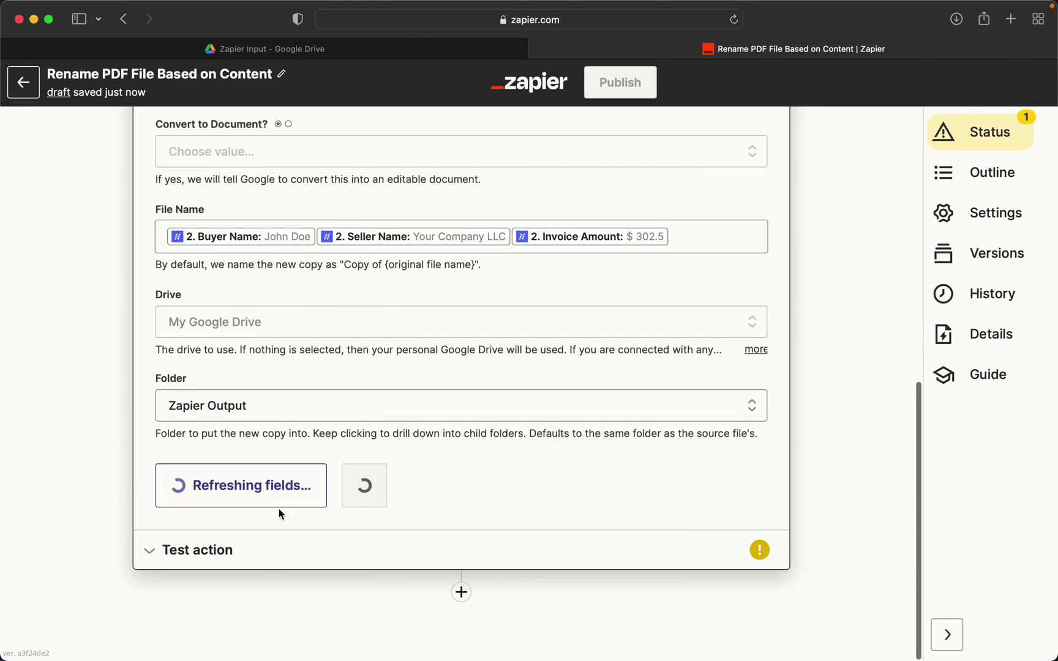
pyautogui.click(338, 487)
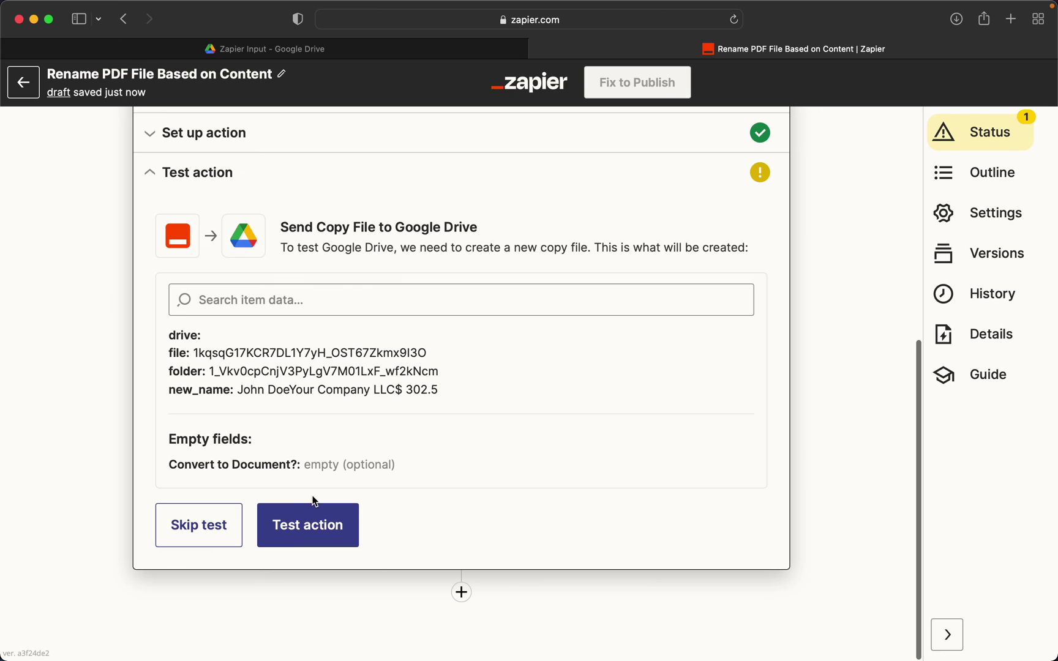
# - Search My Drive for 'zapie' folders and open the empty Zapier Output folder
pyautogui.click(314, 50)
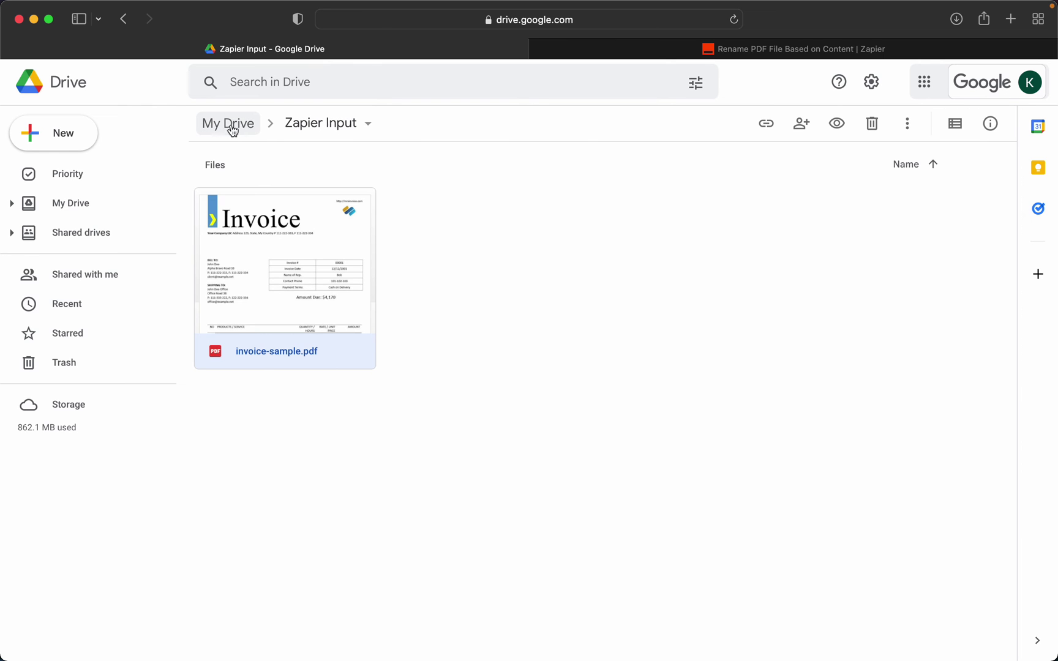
pyautogui.click(235, 129)
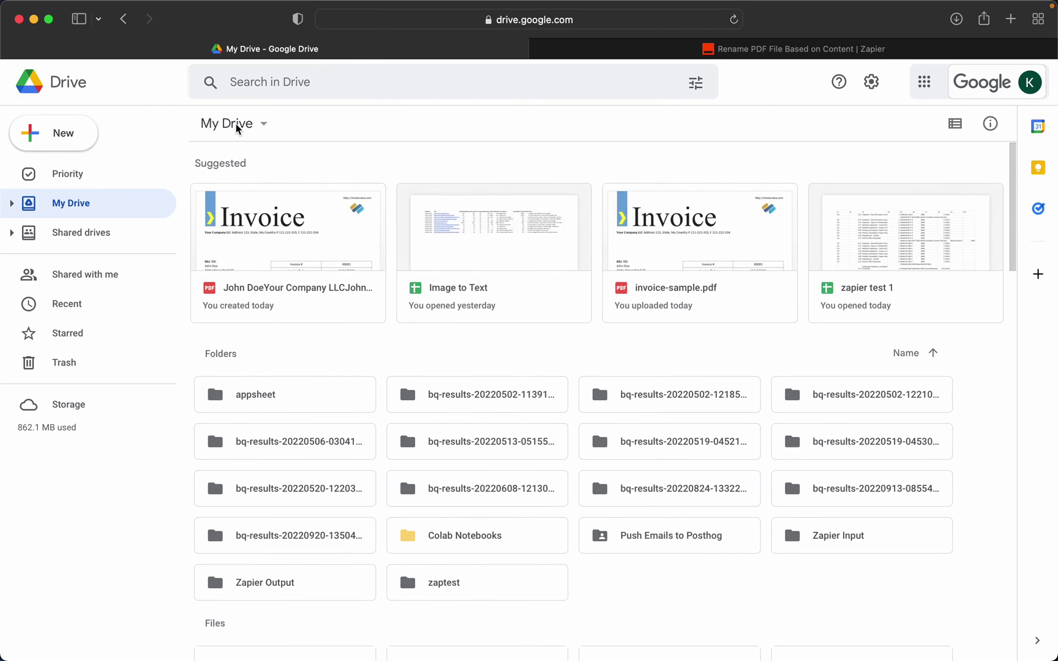
pyautogui.click(266, 83)
pyautogui.write('zapier')
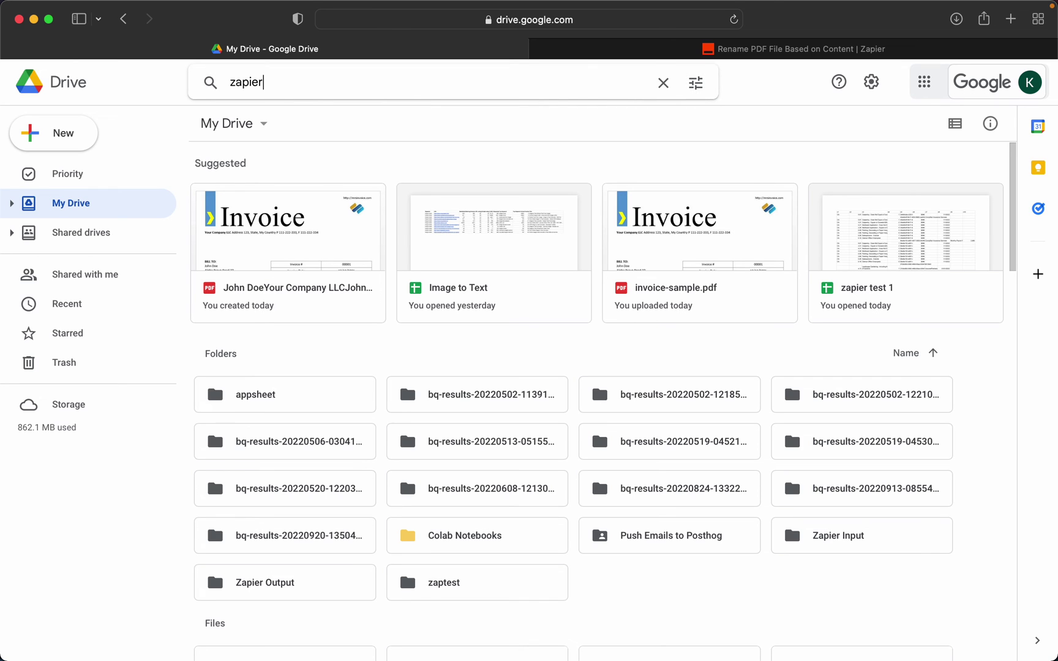
pyautogui.press('Return')
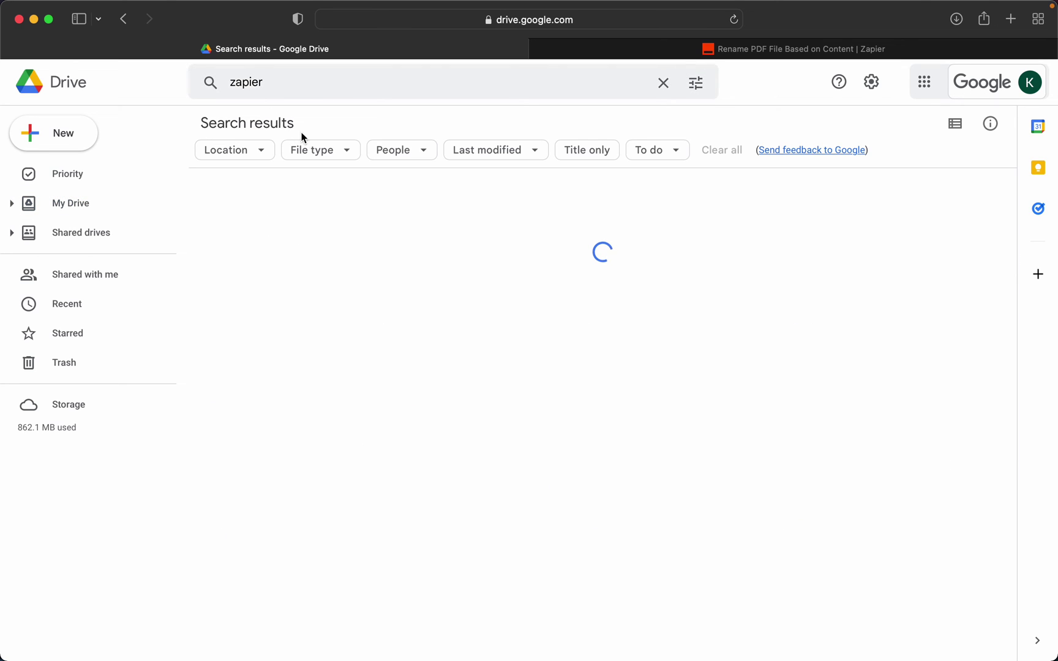
pyautogui.click(309, 150)
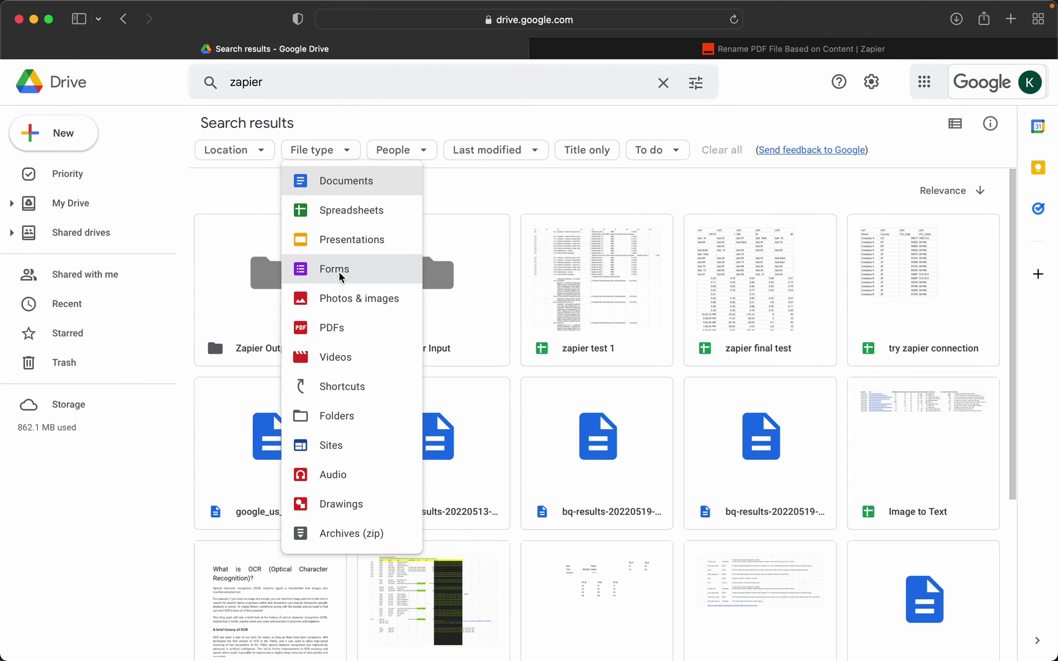
pyautogui.click(352, 416)
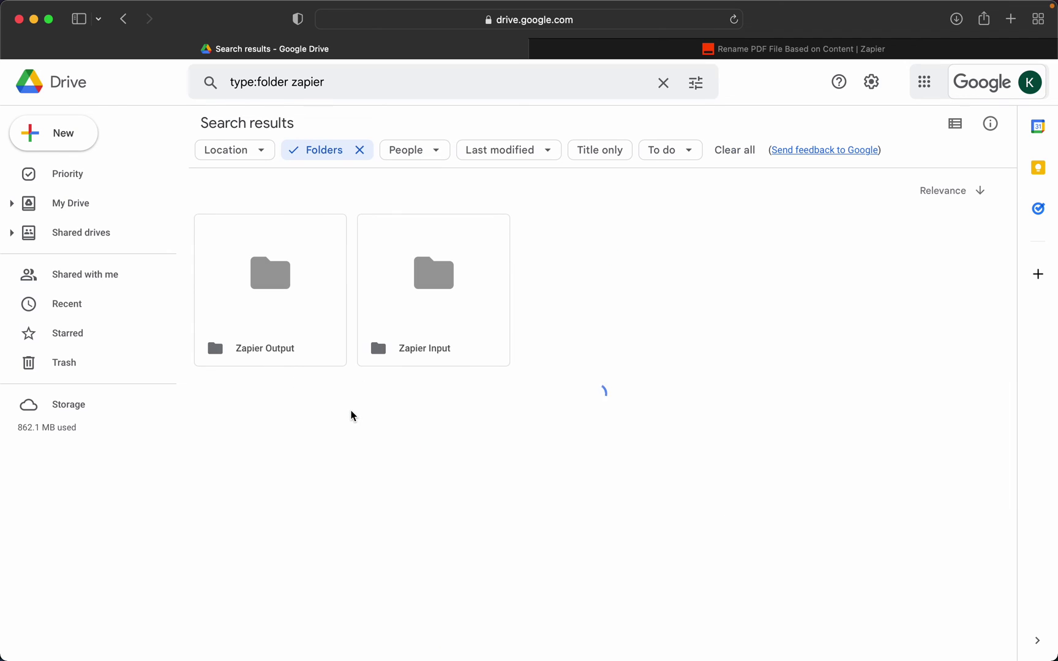
pyautogui.doubleClick(253, 306)
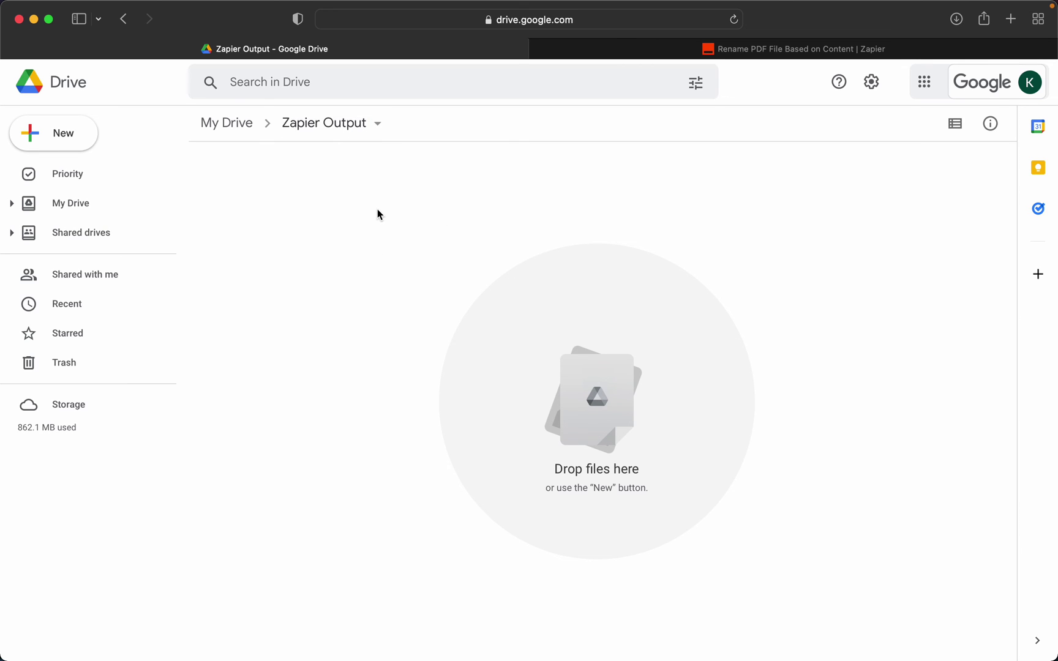
# - Run the Copy File action test to send a renamed invoice copy to Drive
pyautogui.click(731, 48)
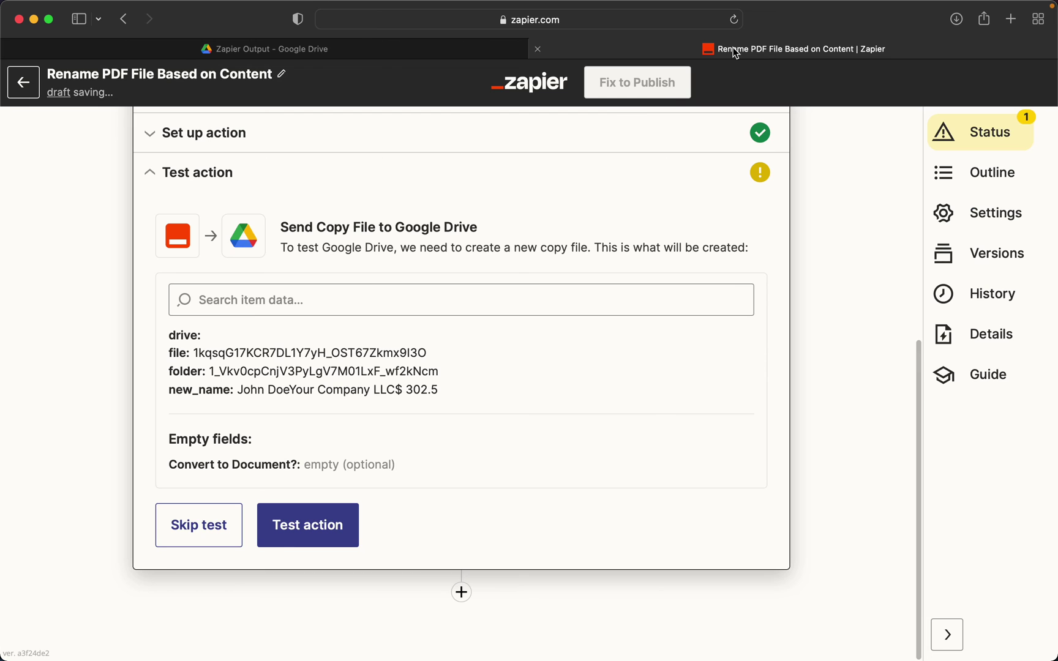
pyautogui.click(318, 533)
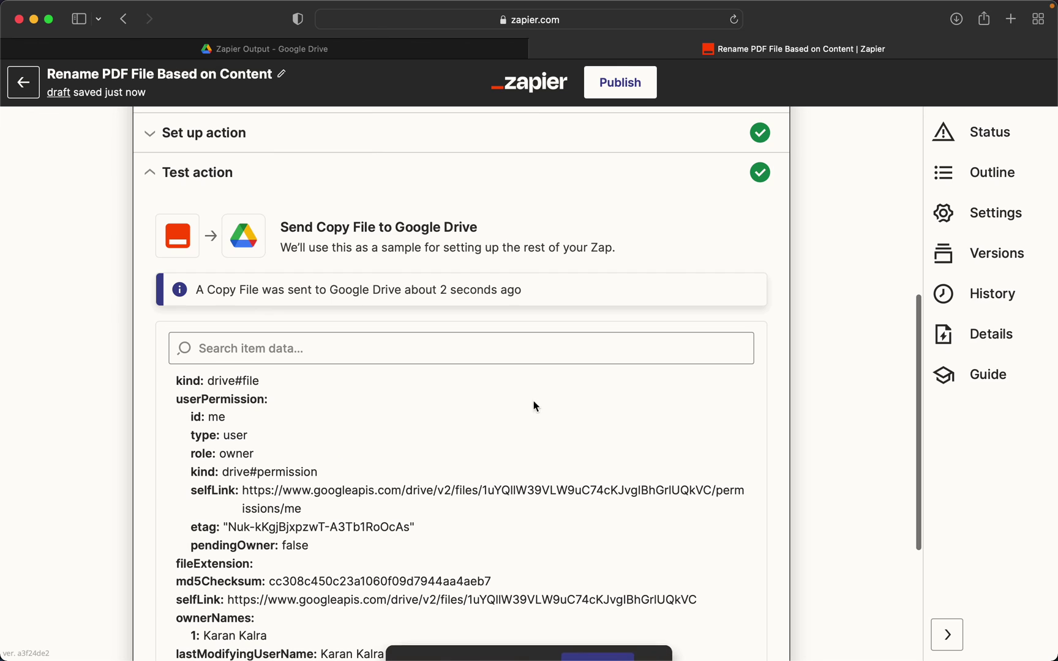
# - Select the renamed invoice PDF copy now in the Zapier Output folder
pyautogui.click(359, 56)
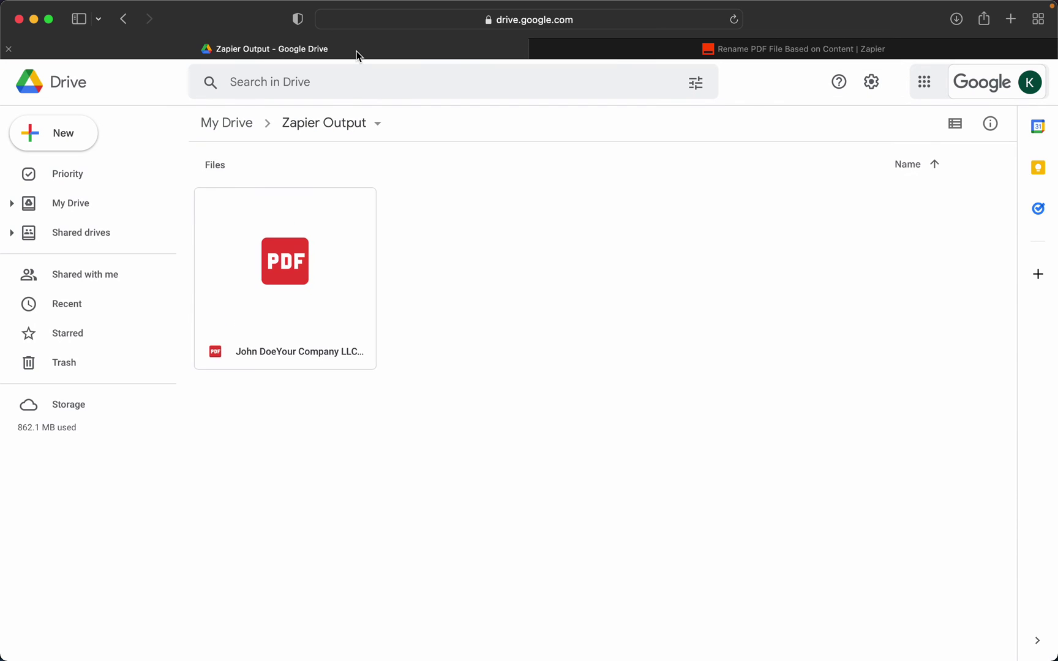
pyautogui.click(310, 270)
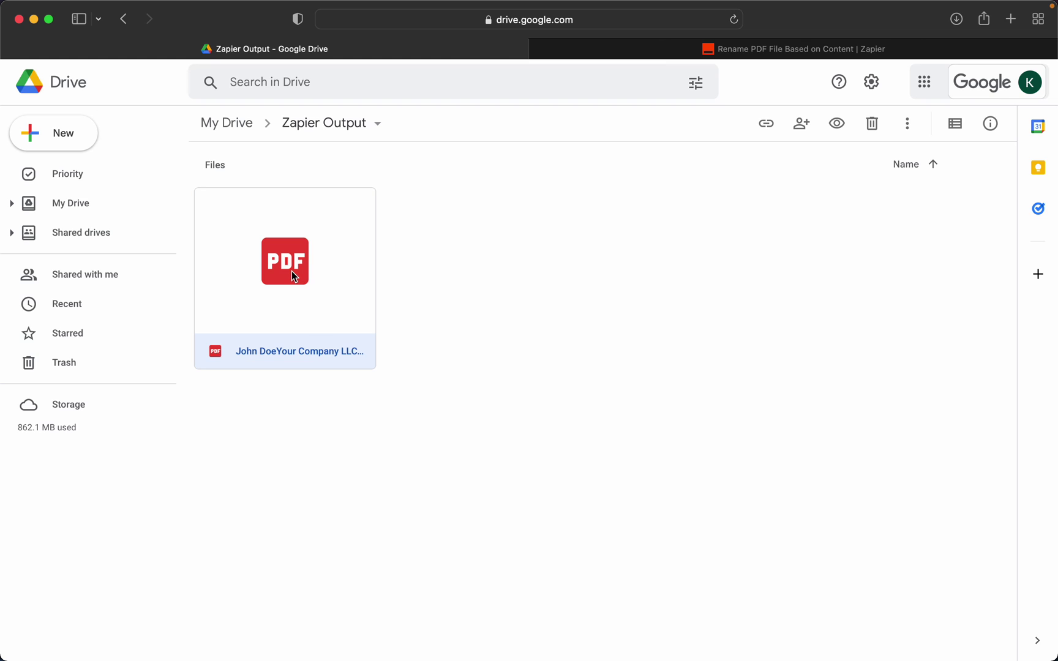